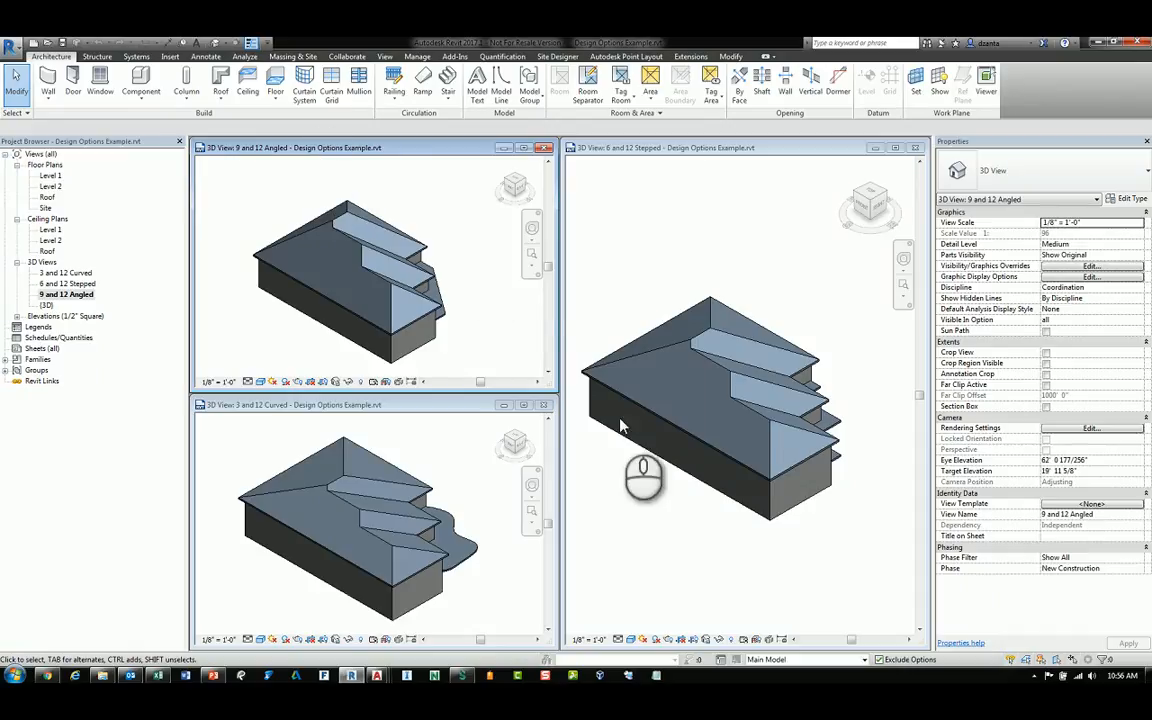
Review the Main Roof and Entry Roof option sets in the Design Options dialog and close it.
{"action": "left_click", "coordinate": [720, 659]}
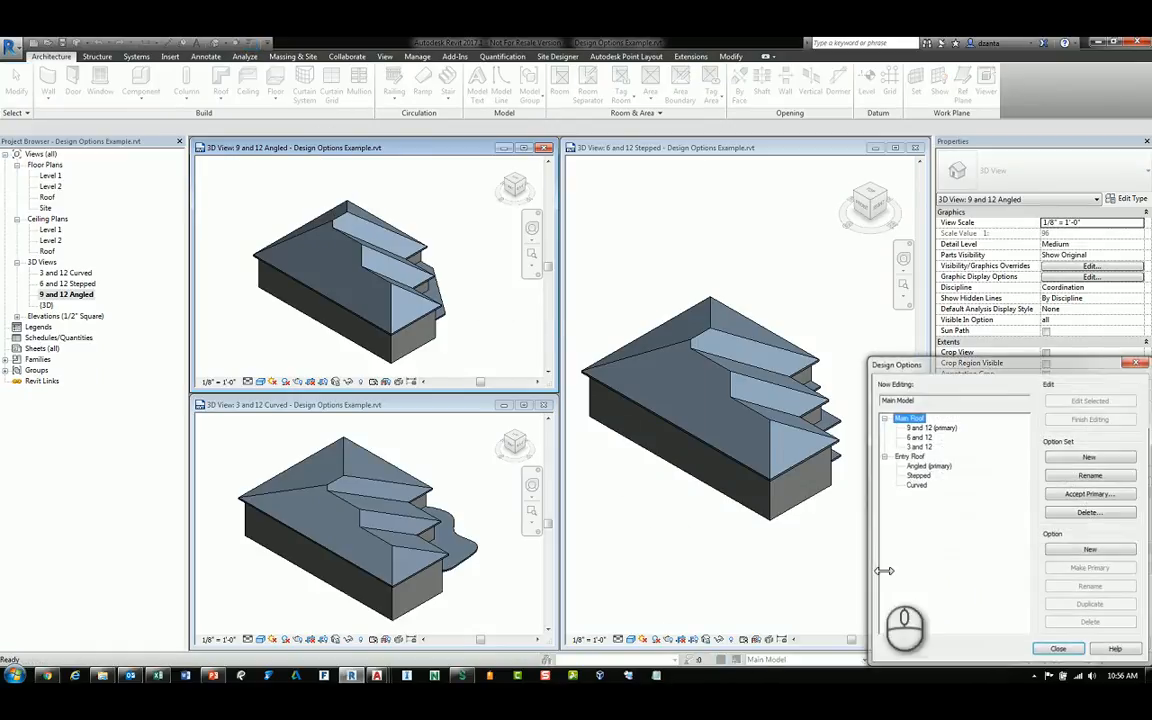
{"action": "left_click_drag", "start_coordinate": [958, 366], "coordinate": [500, 240]}
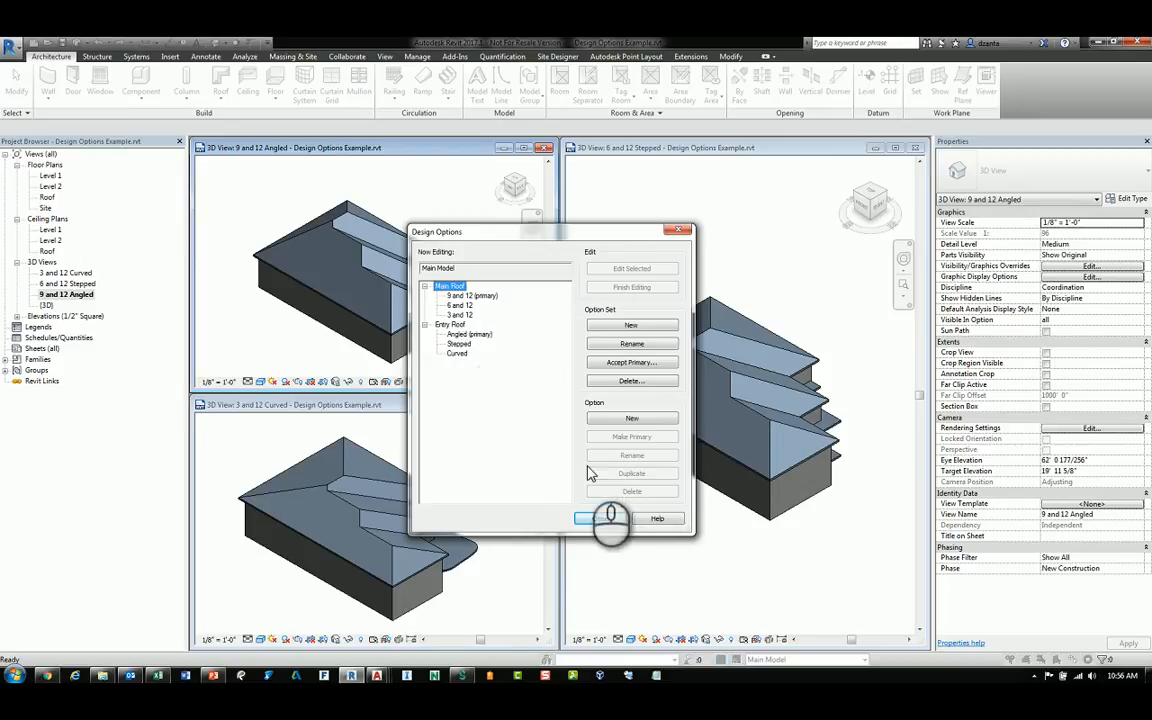
{"action": "left_click", "coordinate": [600, 518]}
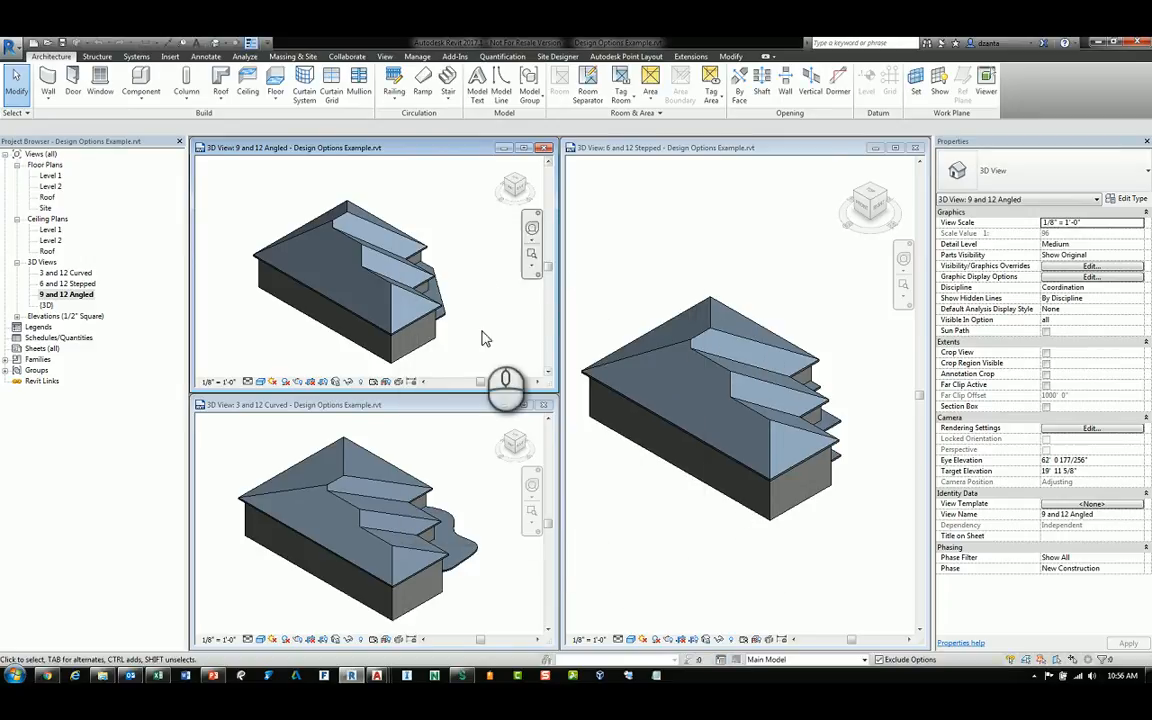
Orbit the 9 and 12 Angled, 3 and 12 Curved and 6 and 12 Stepped 3D views to inspect their entry roofs.
{"action": "middle_click_drag", "start_coordinate": [442, 288], "coordinate": [393, 292], "text": "shift"}
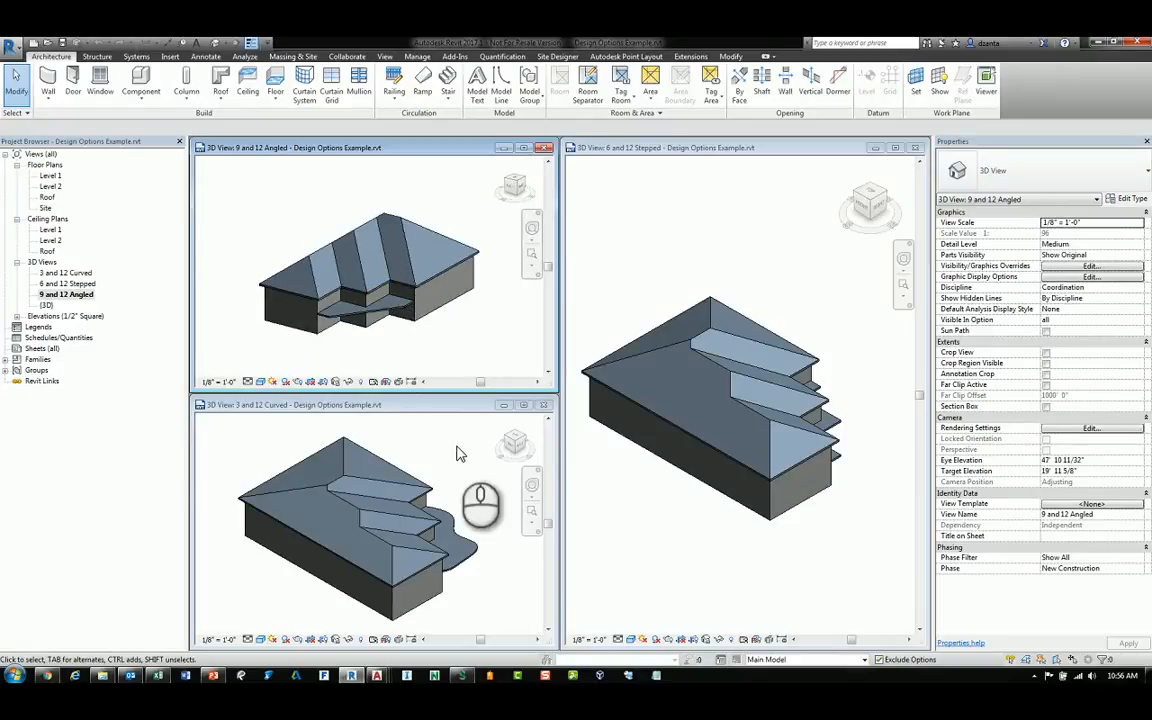
{"action": "middle_click_drag", "start_coordinate": [463, 480], "coordinate": [392, 470], "text": "shift"}
{"action": "left_click", "coordinate": [640, 510]}
{"action": "middle_click_drag", "start_coordinate": [627, 514], "coordinate": [640, 330], "text": "shift"}
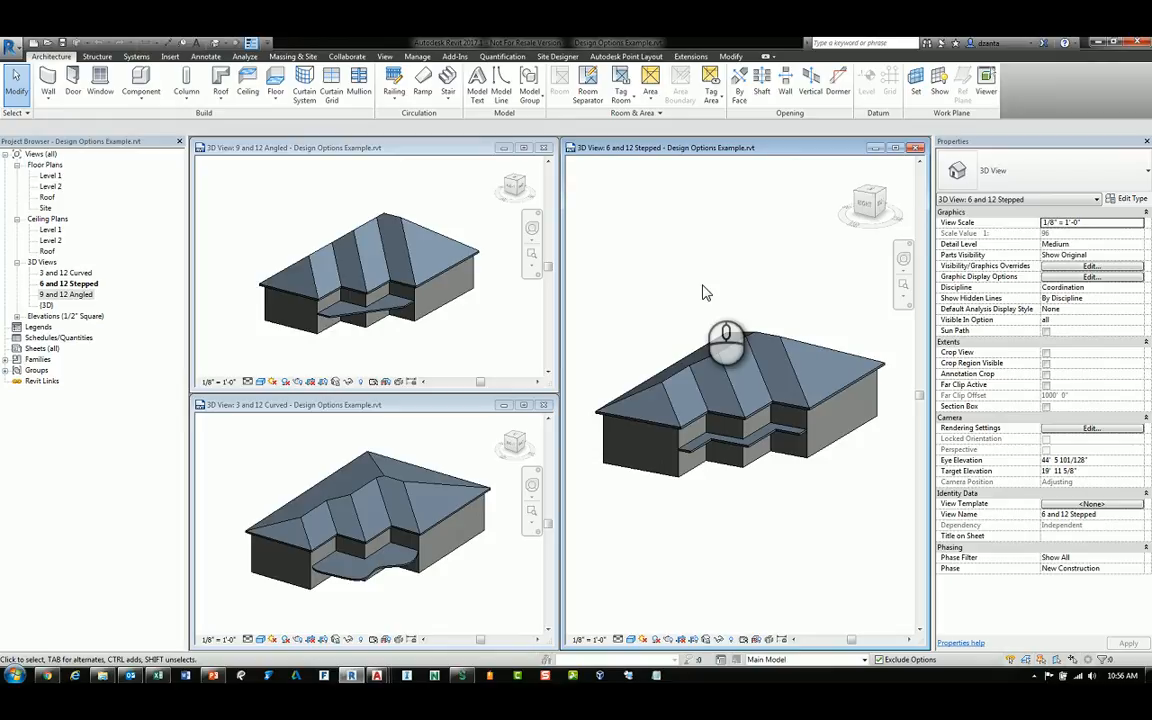
Close all three views of the design options project and open the recent project Design Options Linked into Model.
{"action": "left_click", "coordinate": [915, 147]}
{"action": "left_click", "coordinate": [543, 147]}
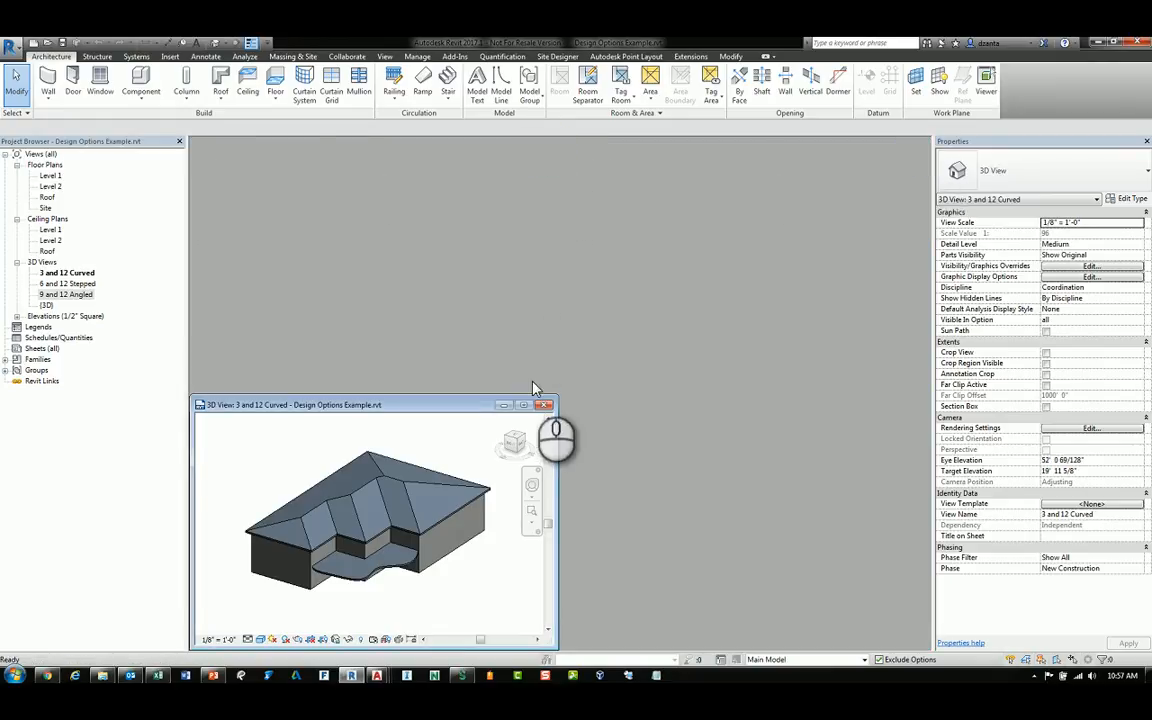
{"action": "left_click", "coordinate": [544, 406]}
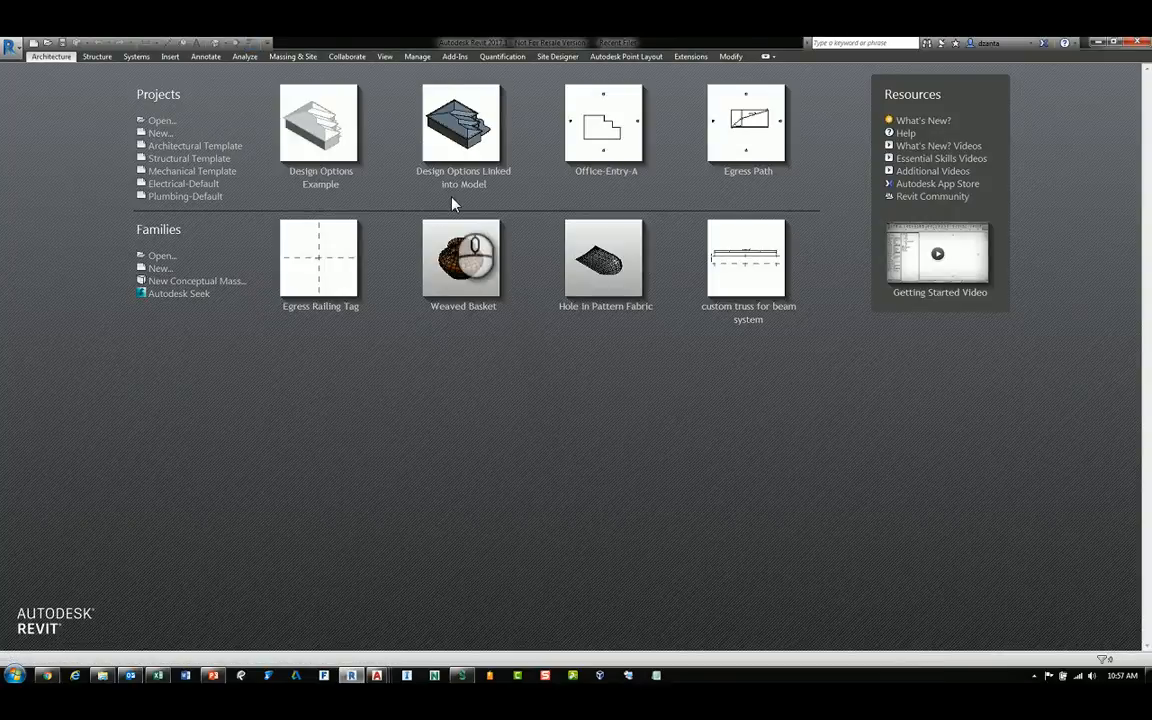
{"action": "left_click", "coordinate": [463, 180]}
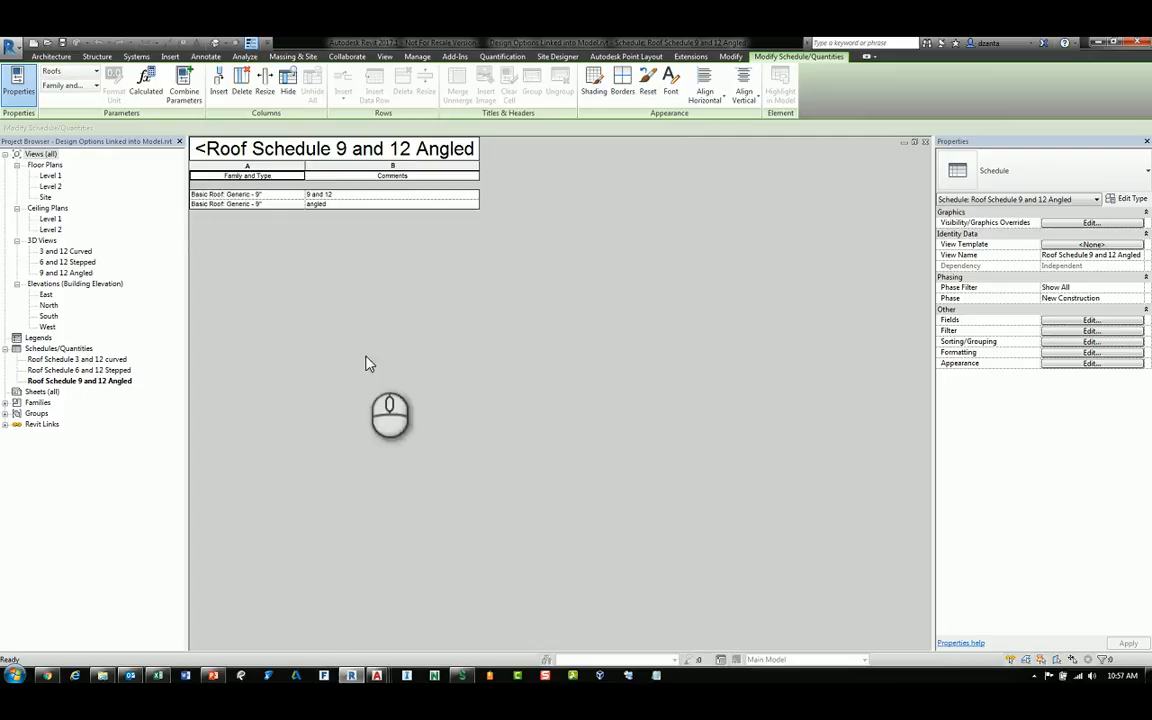
Check the linked Revit file's status and reference type in Manage Links and close the dialog without changes.
{"action": "left_click", "coordinate": [172, 57]}
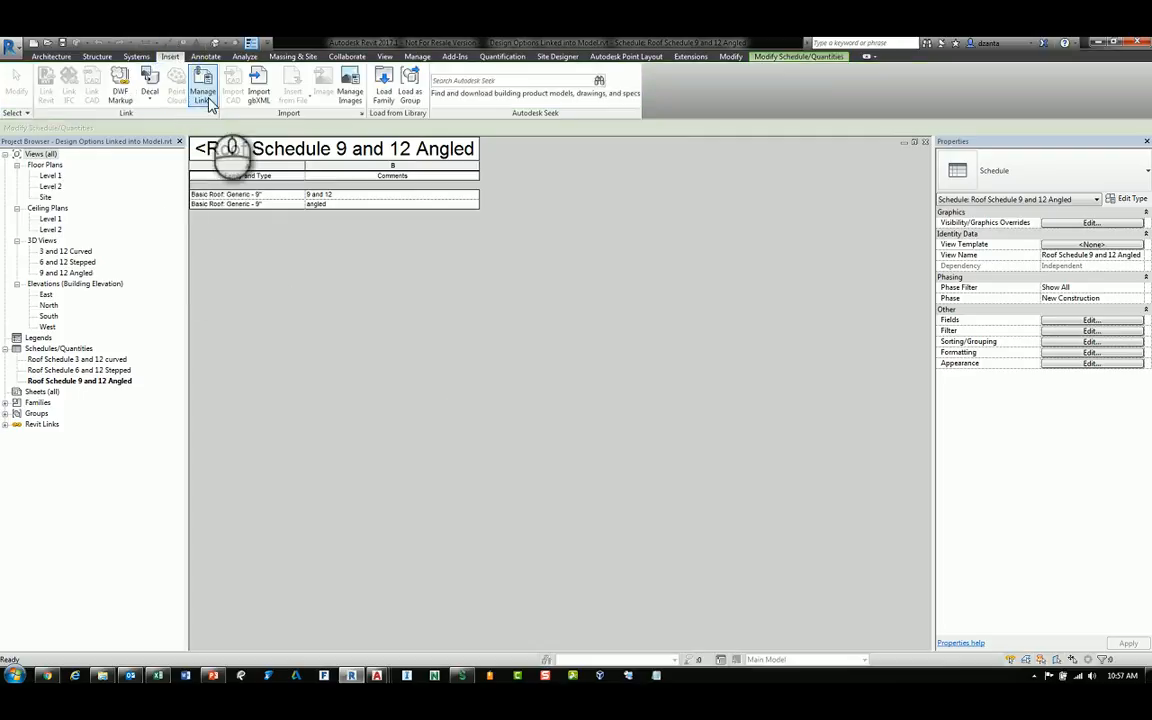
{"action": "left_click", "coordinate": [205, 97]}
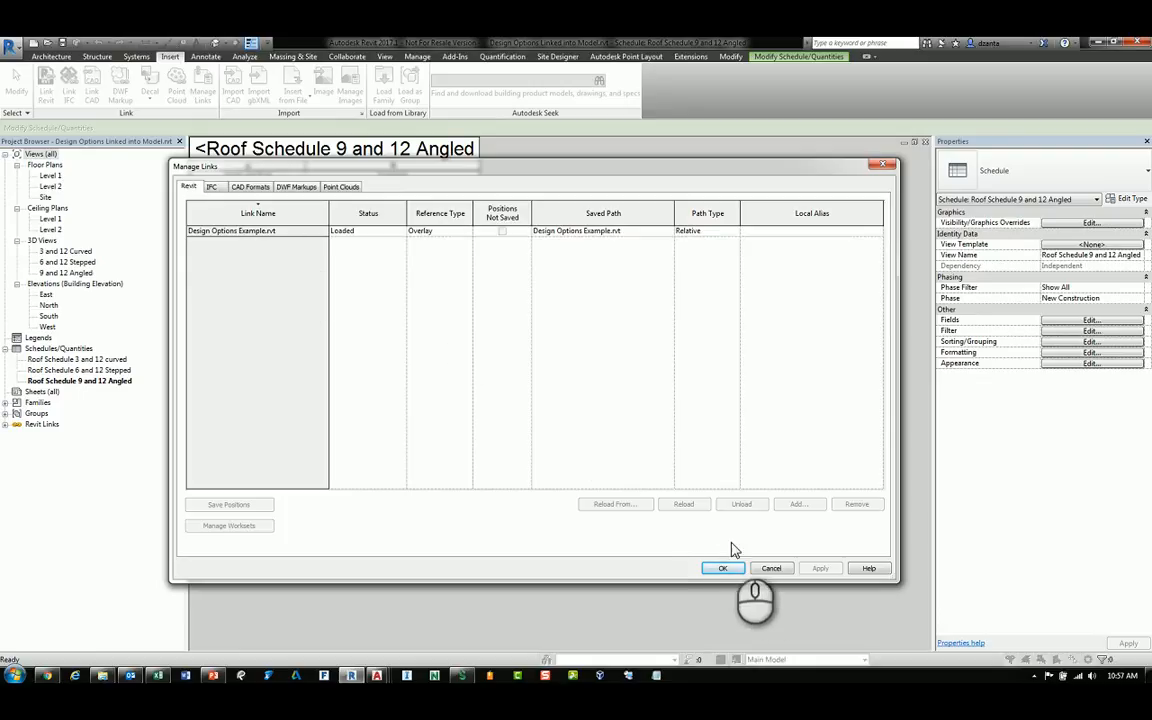
{"action": "left_click", "coordinate": [761, 567]}
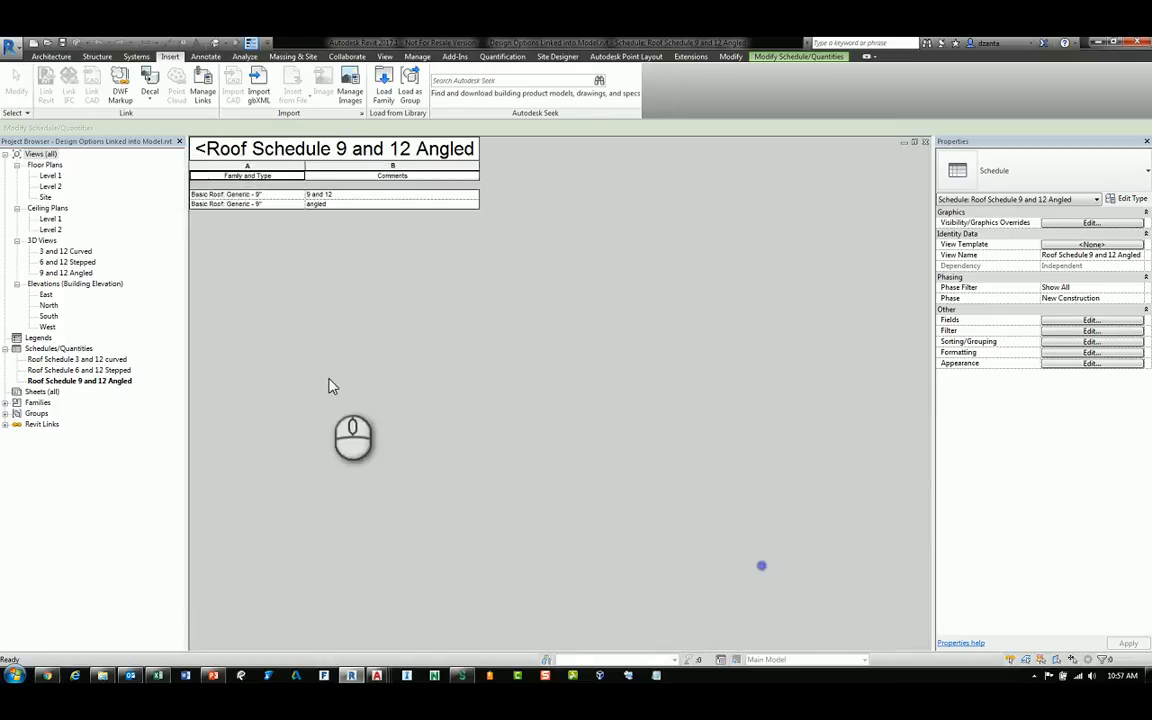
Open the 3 and 12 Curved, 6 and 12 Stepped and 9 and 12 Angled 3D views and tile all open windows.
{"action": "double_click", "coordinate": [65, 251]}
{"action": "left_click", "coordinate": [68, 262]}
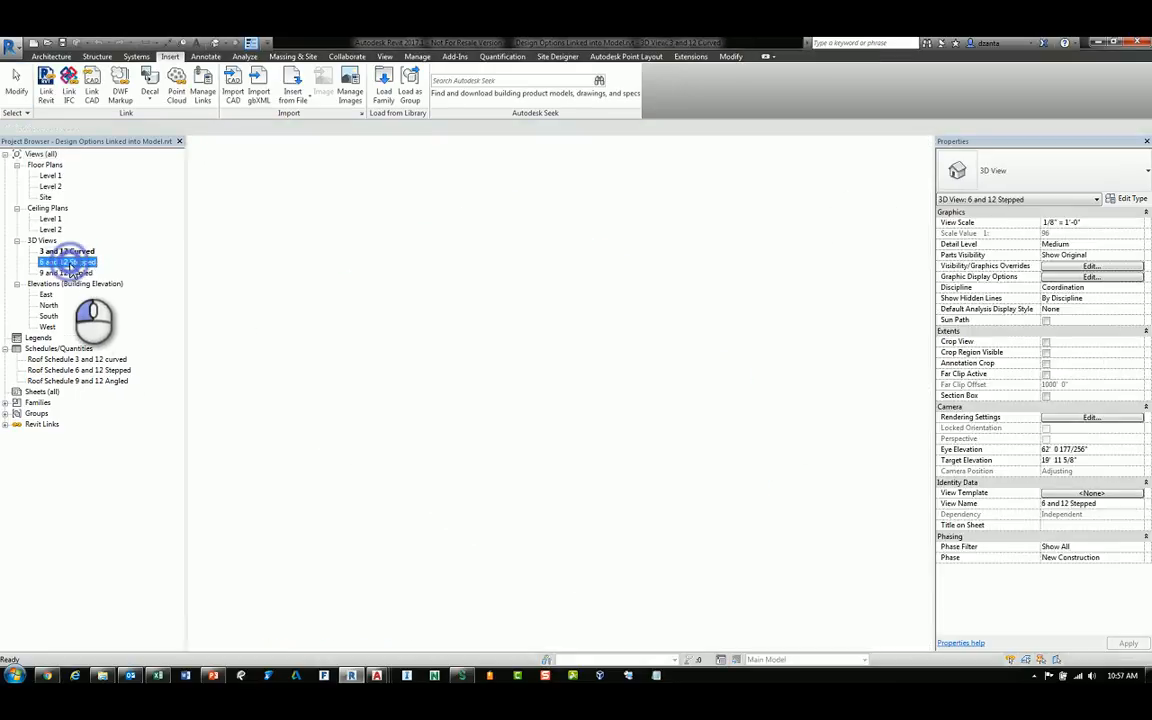
{"action": "double_click", "coordinate": [68, 275]}
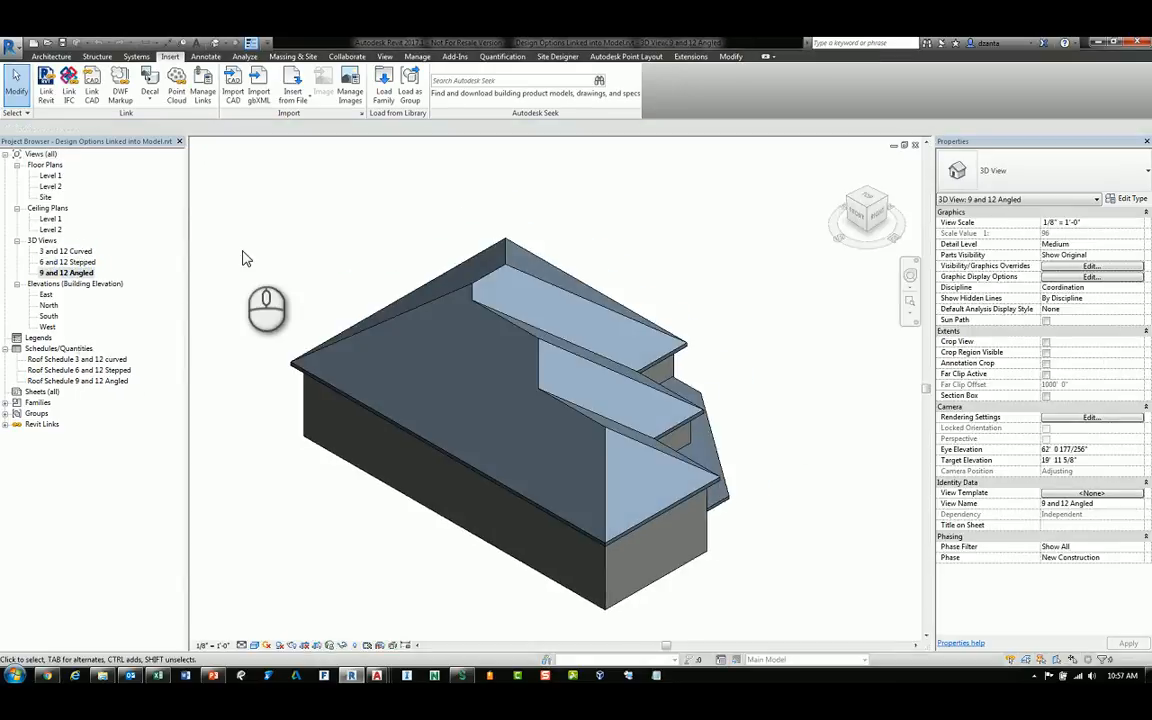
{"action": "key", "text": "w"}
{"action": "key", "text": "t"}
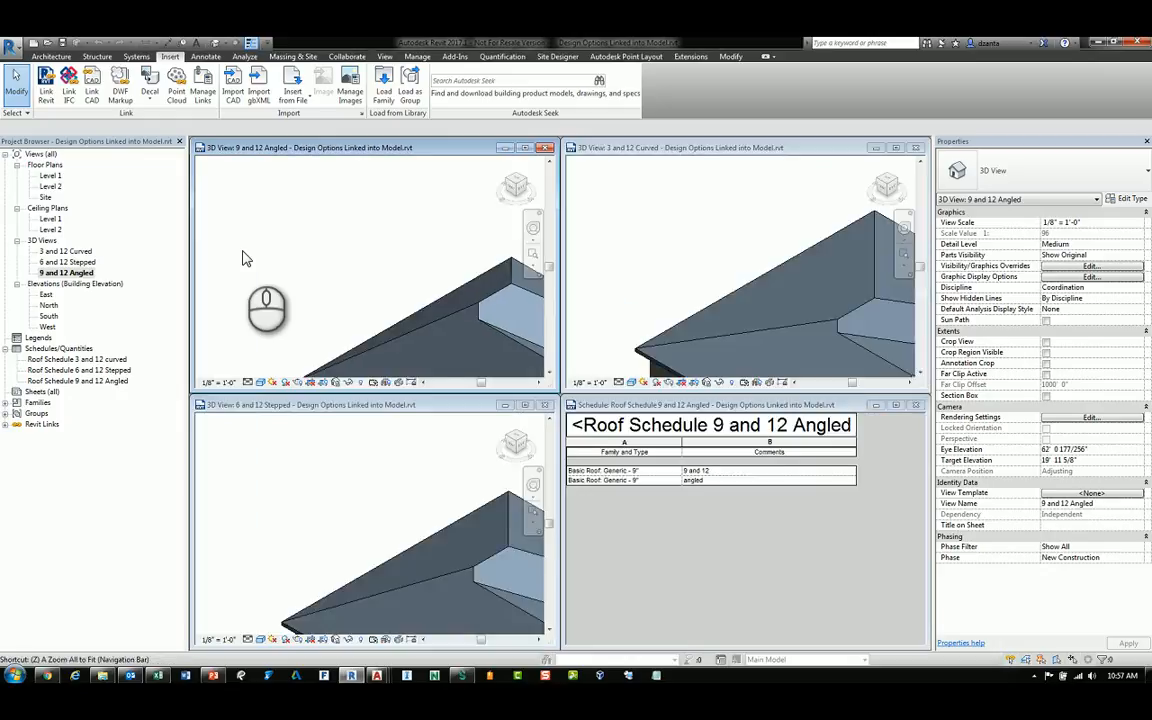
Close the roof schedule window, retile the three 3D views and fit the model in each one.
{"action": "left_click", "coordinate": [915, 404]}
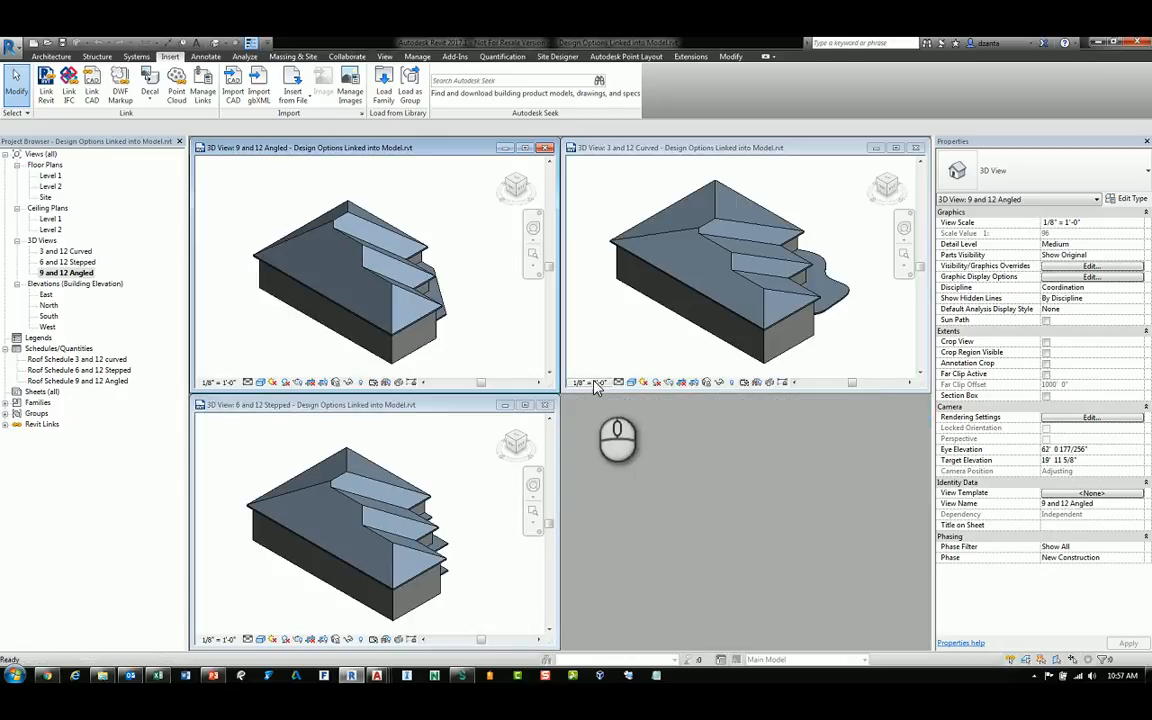
{"action": "key", "text": "w"}
{"action": "key", "text": "t"}
{"action": "key", "text": "z"}
{"action": "key", "text": "a"}
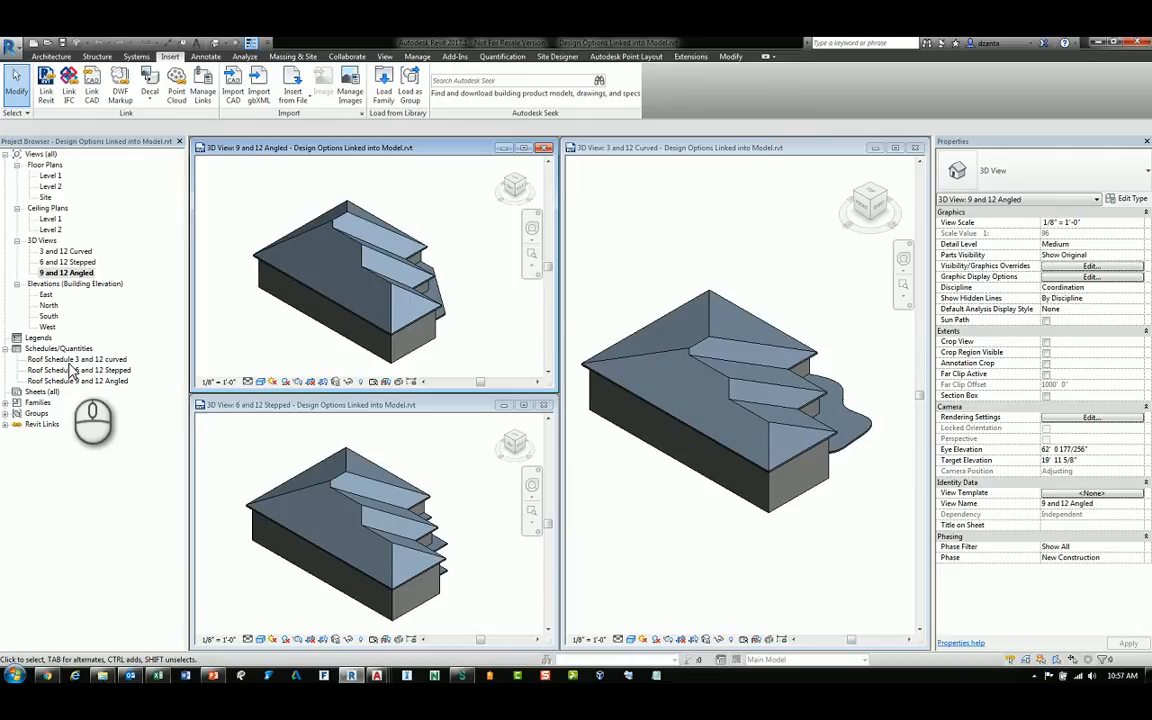
{"action": "left_click", "coordinate": [385, 57]}
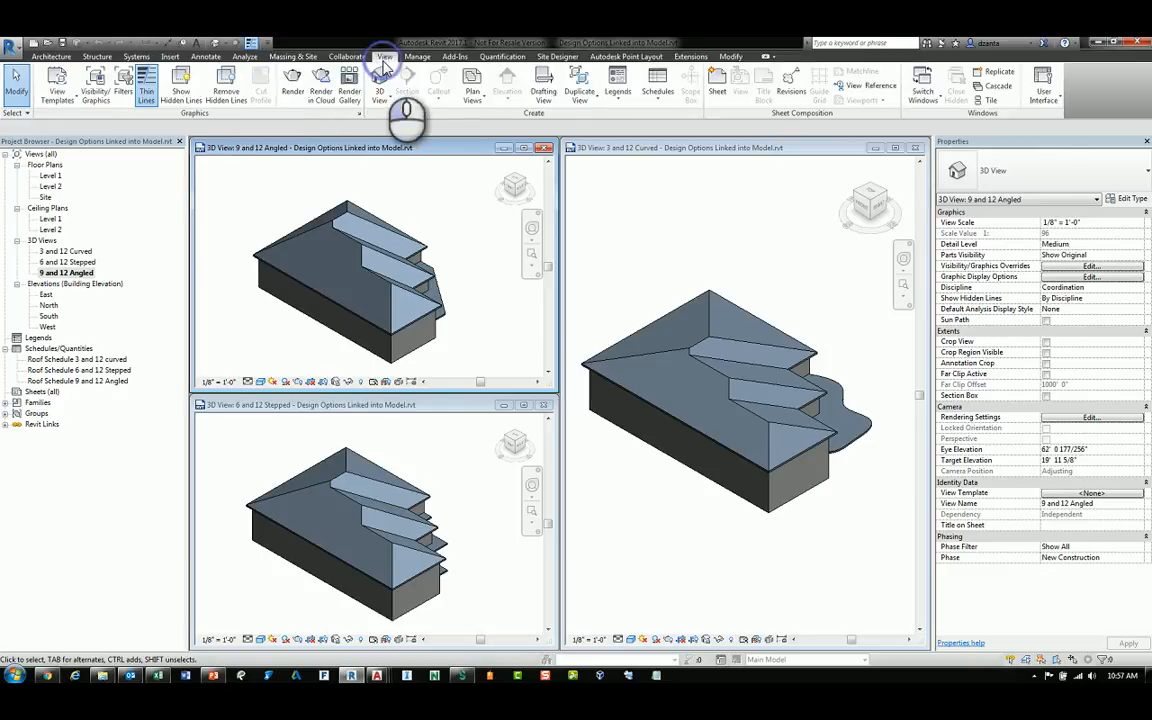
{"action": "left_click", "coordinate": [660, 98]}
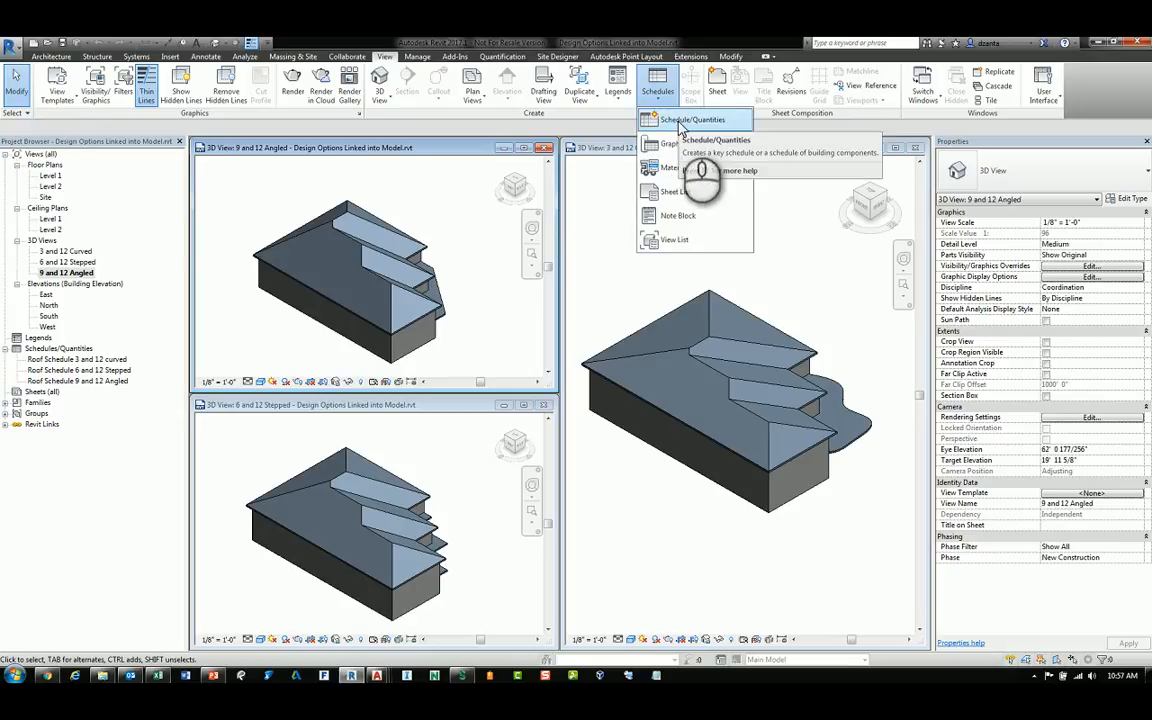
{"action": "left_click", "coordinate": [680, 121]}
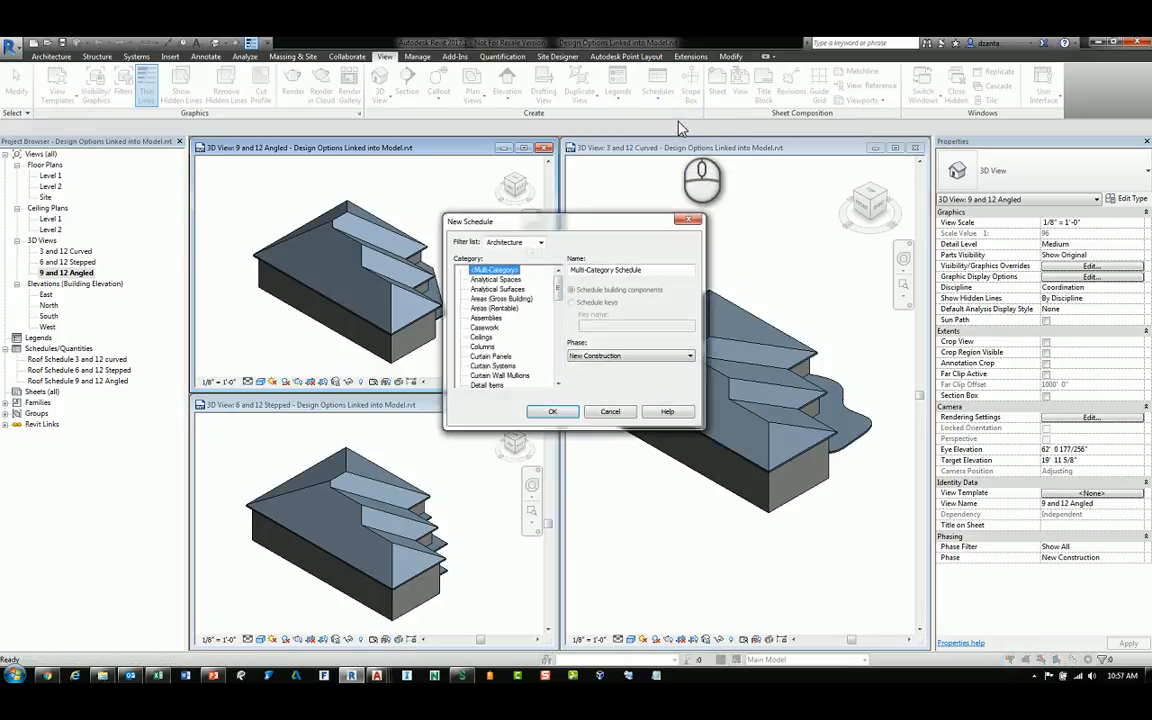
{"action": "left_click_drag", "start_coordinate": [557, 289], "coordinate": [563, 343]}
{"action": "left_click", "coordinate": [480, 357]}
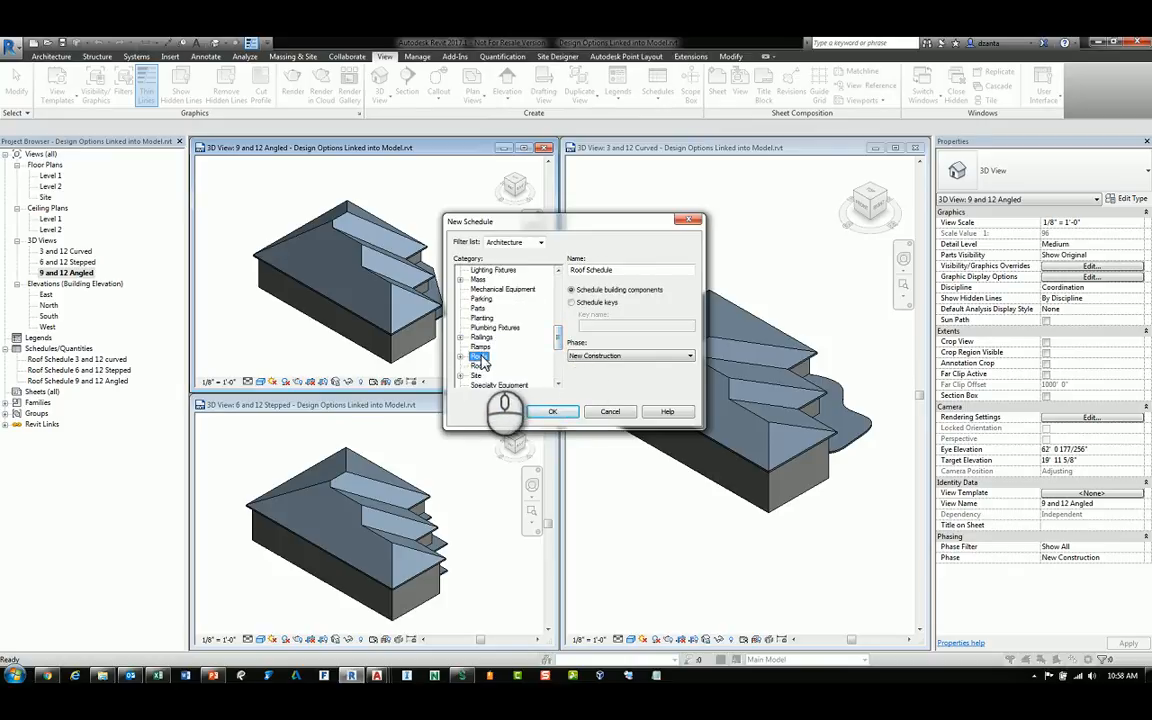
{"action": "left_click", "coordinate": [600, 412]}
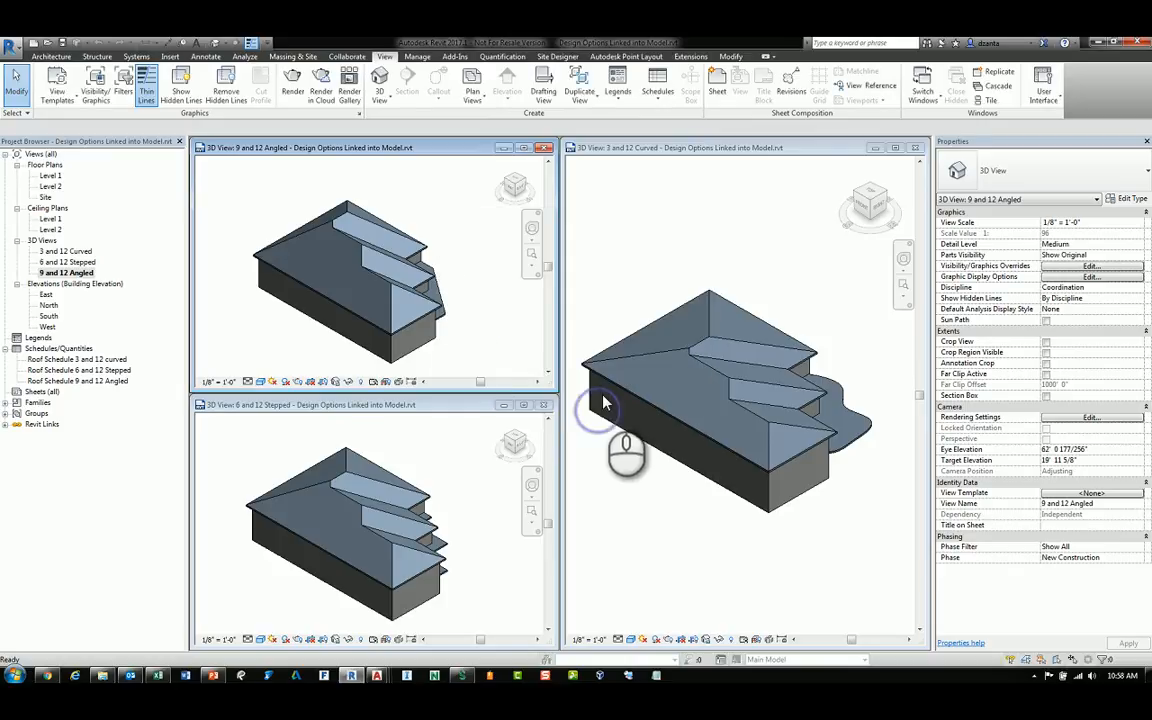
Open the Roof Schedule 3 and 12 curved in a maximized window and examine its listed roofs and comments.
{"action": "double_click", "coordinate": [75, 360]}
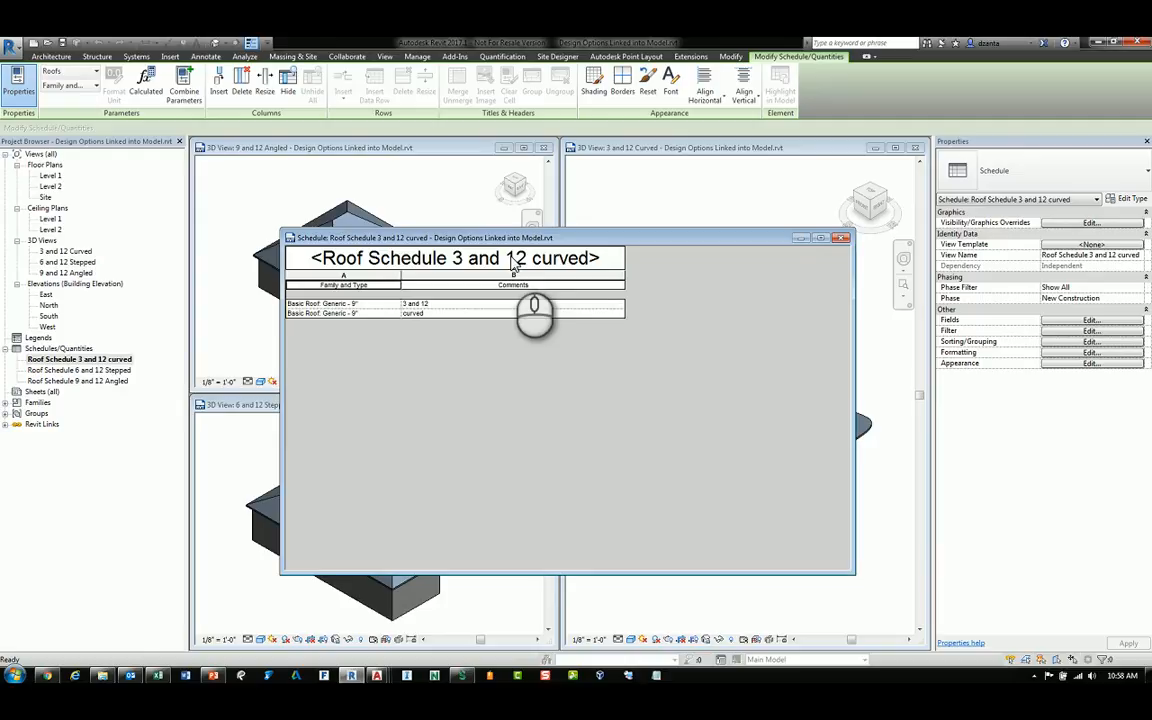
{"action": "left_click", "coordinate": [821, 238]}
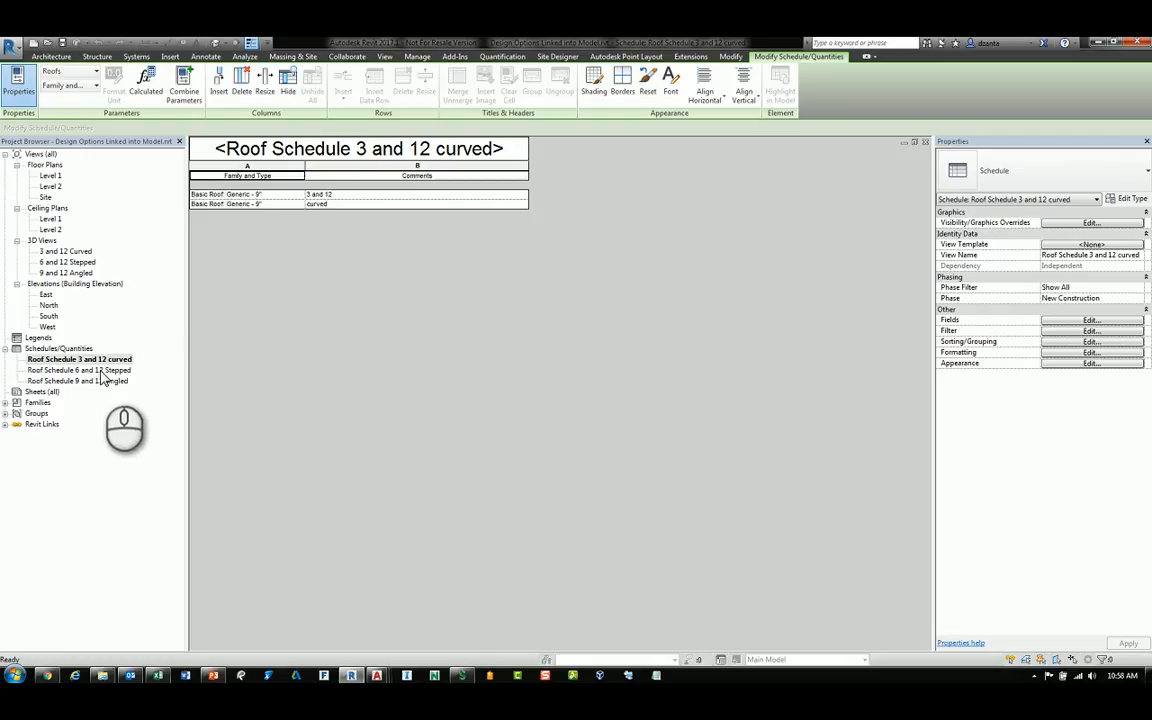
{"action": "key", "text": "ctrl"}
{"action": "key", "text": "ctrl"}
{"action": "key", "text": "ctrl"}
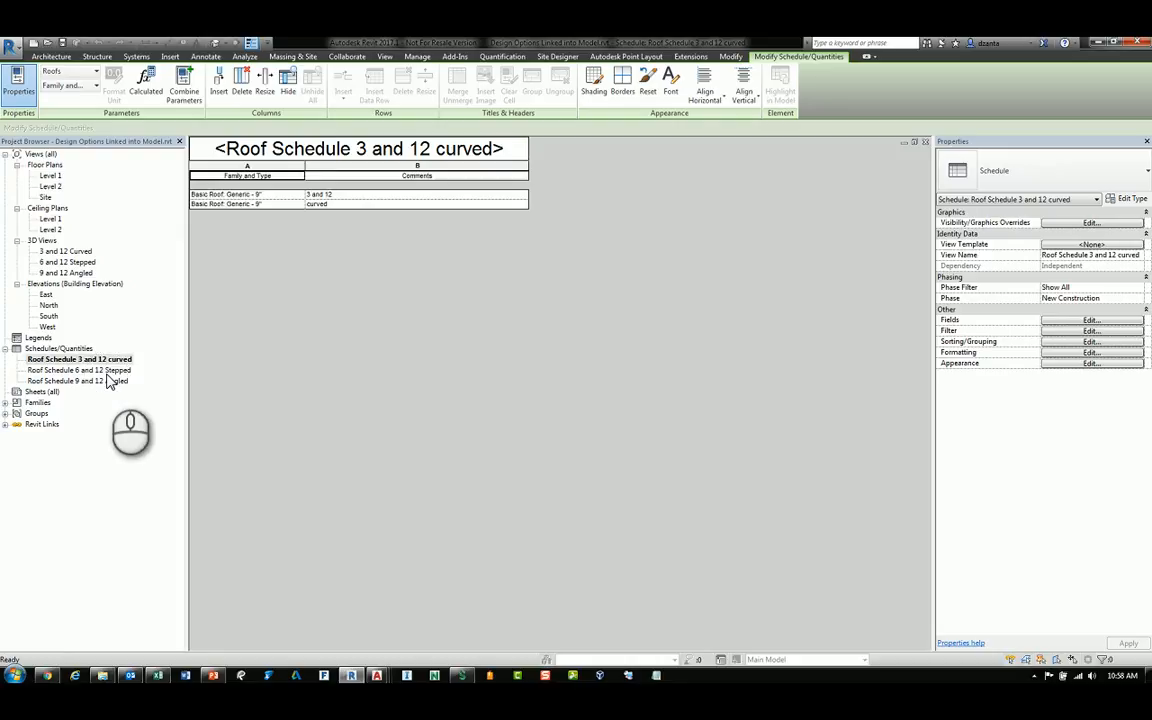
Open the 6 and 12 Stepped and 9 and 12 Angled roof schedules in turn and compare their comments.
{"action": "double_click", "coordinate": [108, 370]}
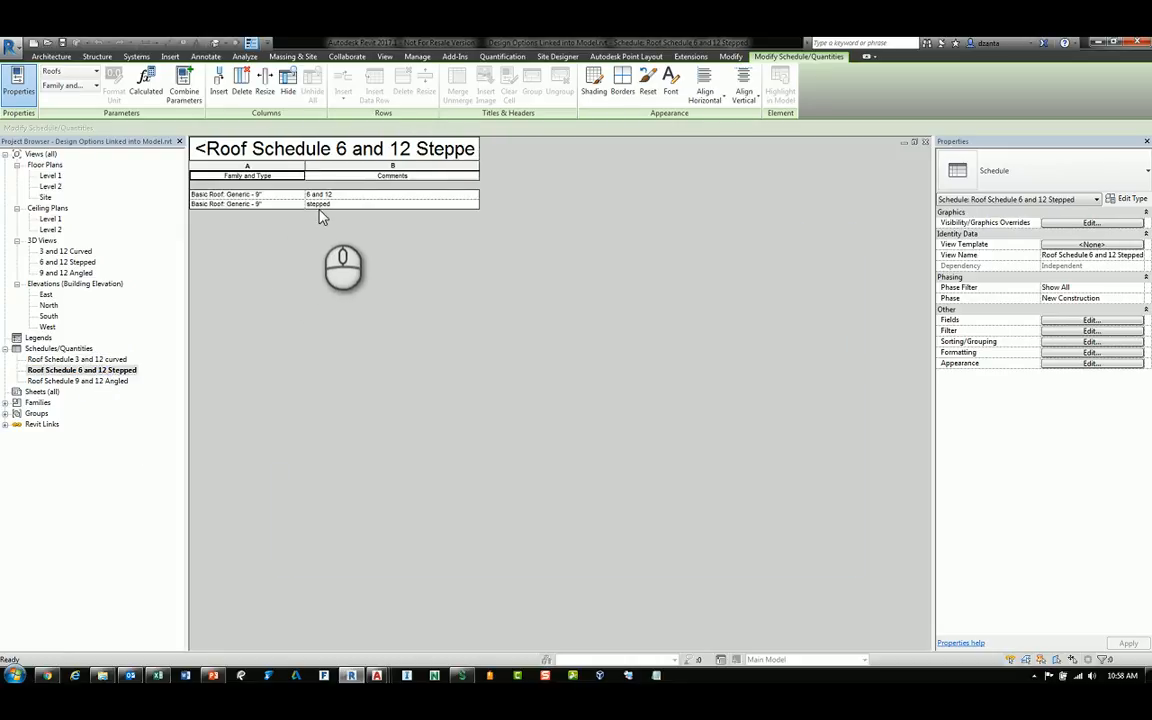
{"action": "left_click", "coordinate": [320, 212]}
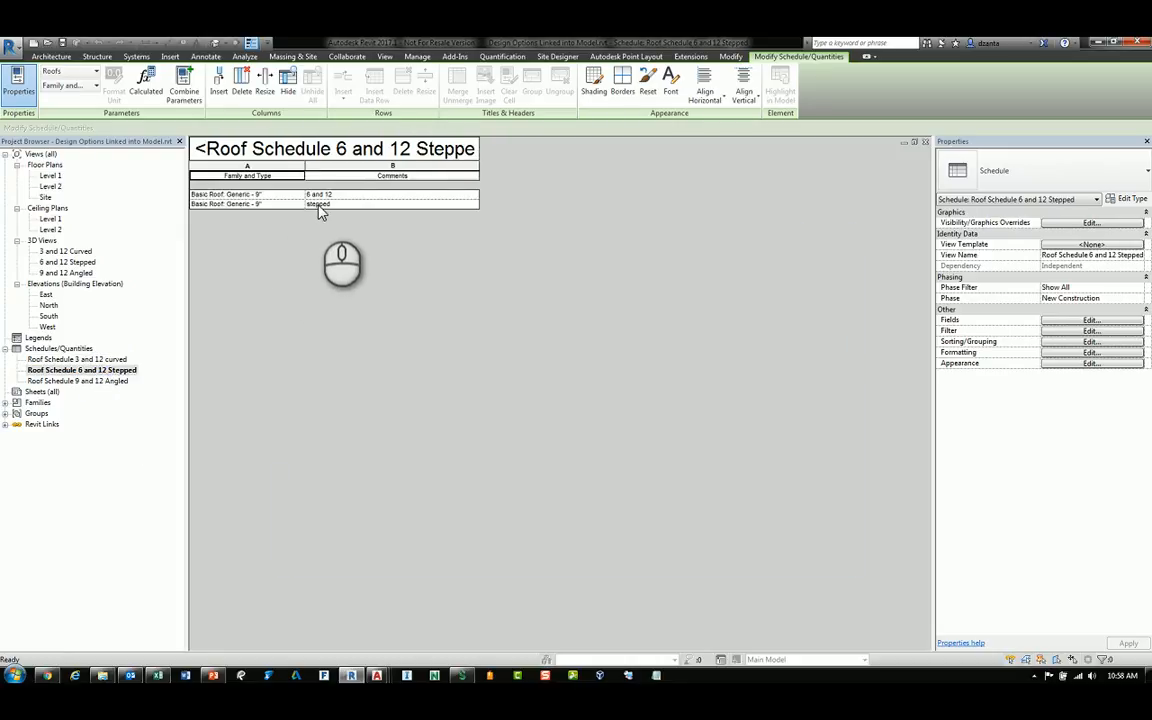
{"action": "left_click", "coordinate": [114, 383]}
{"action": "double_click", "coordinate": [114, 385]}
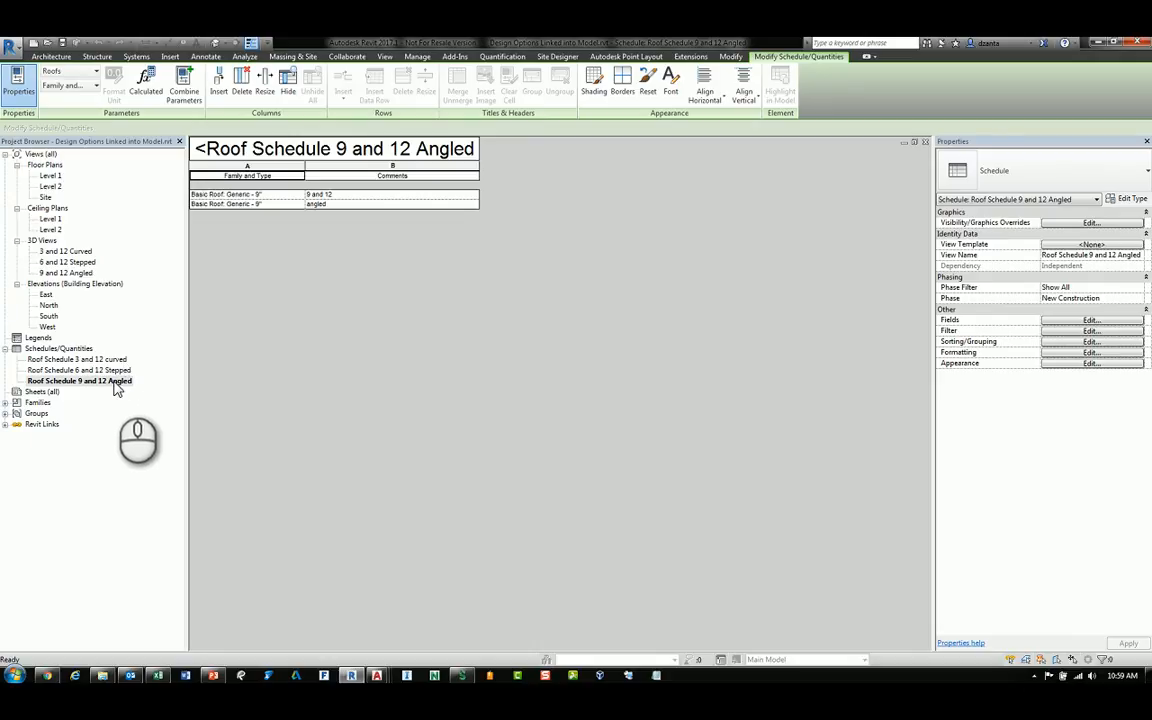
{"action": "key", "text": "ctrl"}
{"action": "key", "text": "ctrl"}
{"action": "key", "text": "ctrl"}
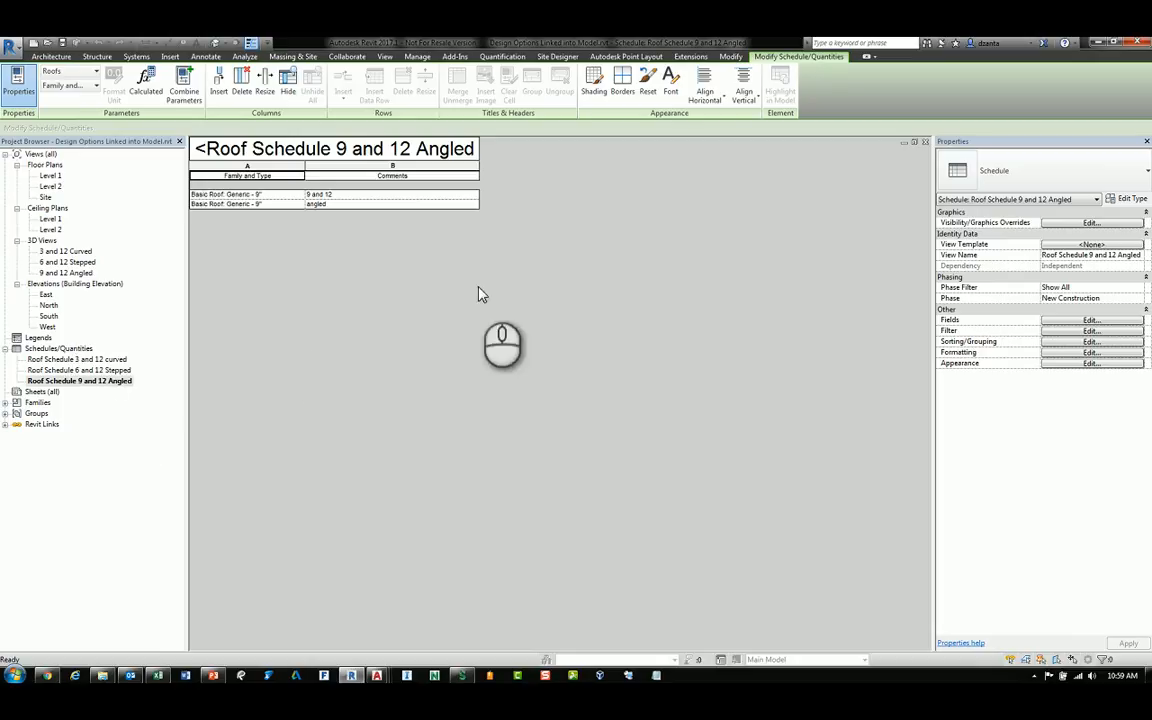
Review the 9 and 12 Angled roof schedule's fields, linked-element inclusion, filter, sorting, formatting and appearance settings, and close the dialog.
{"action": "left_click", "coordinate": [1090, 320]}
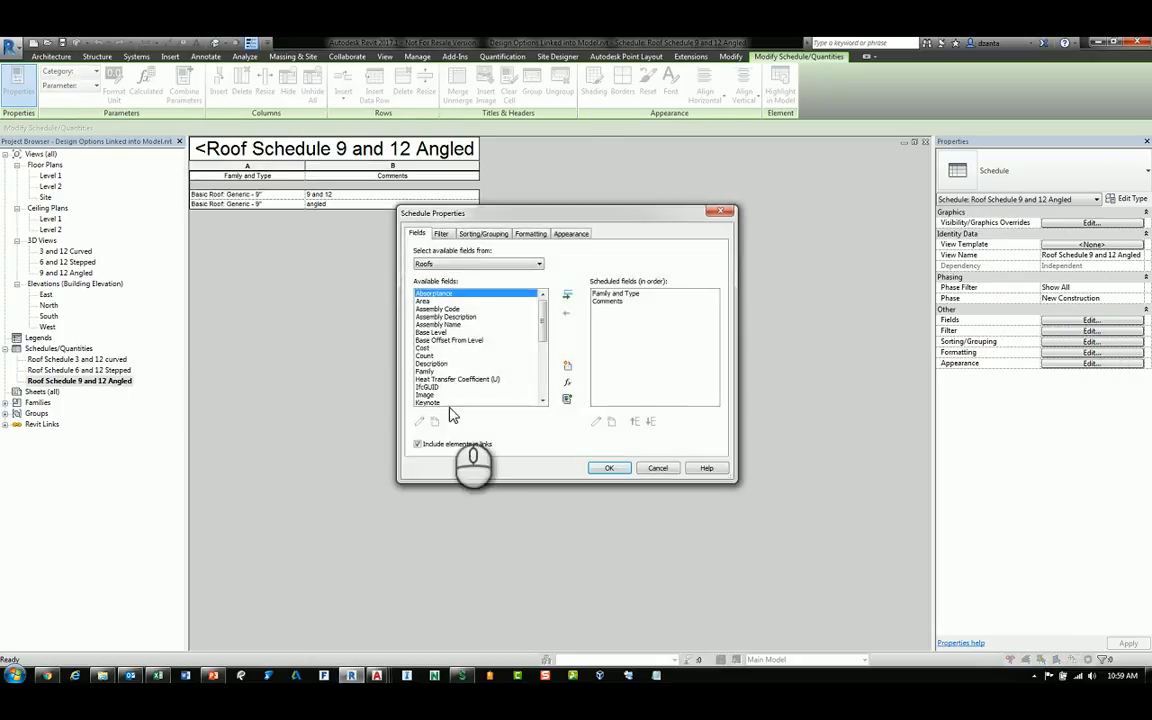
{"action": "key", "text": "ctrl"}
{"action": "key", "text": "ctrl"}
{"action": "key", "text": "ctrl"}
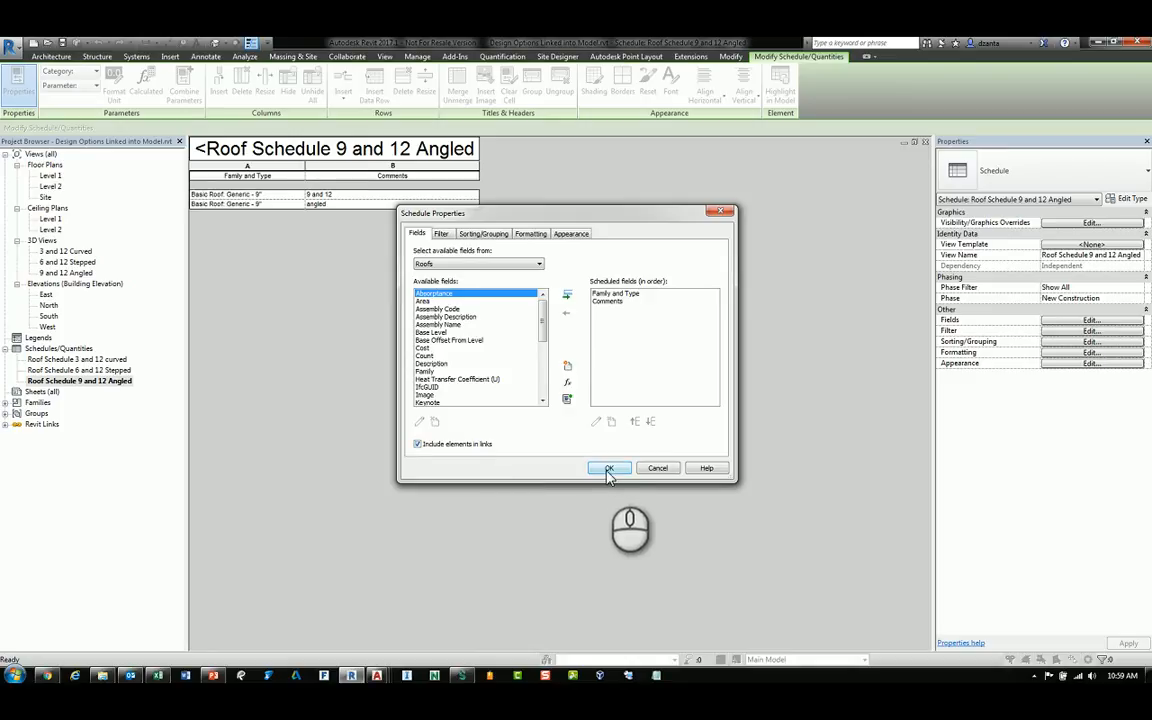
{"action": "left_click", "coordinate": [441, 234]}
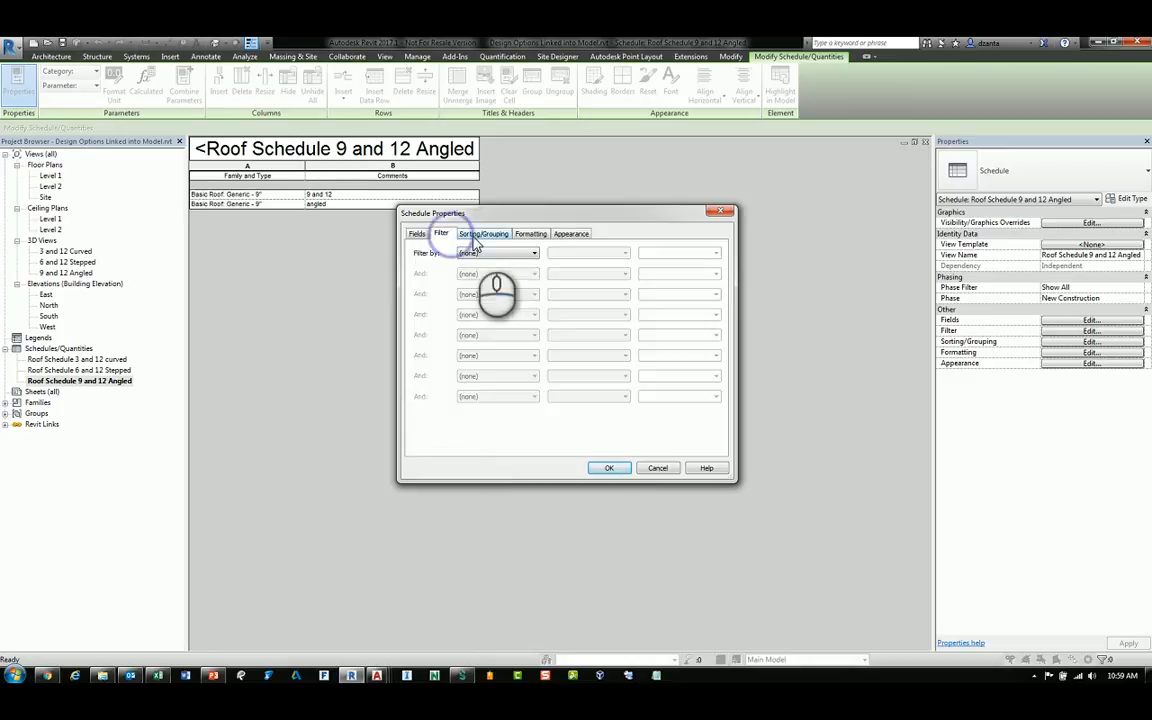
{"action": "left_click", "coordinate": [483, 234]}
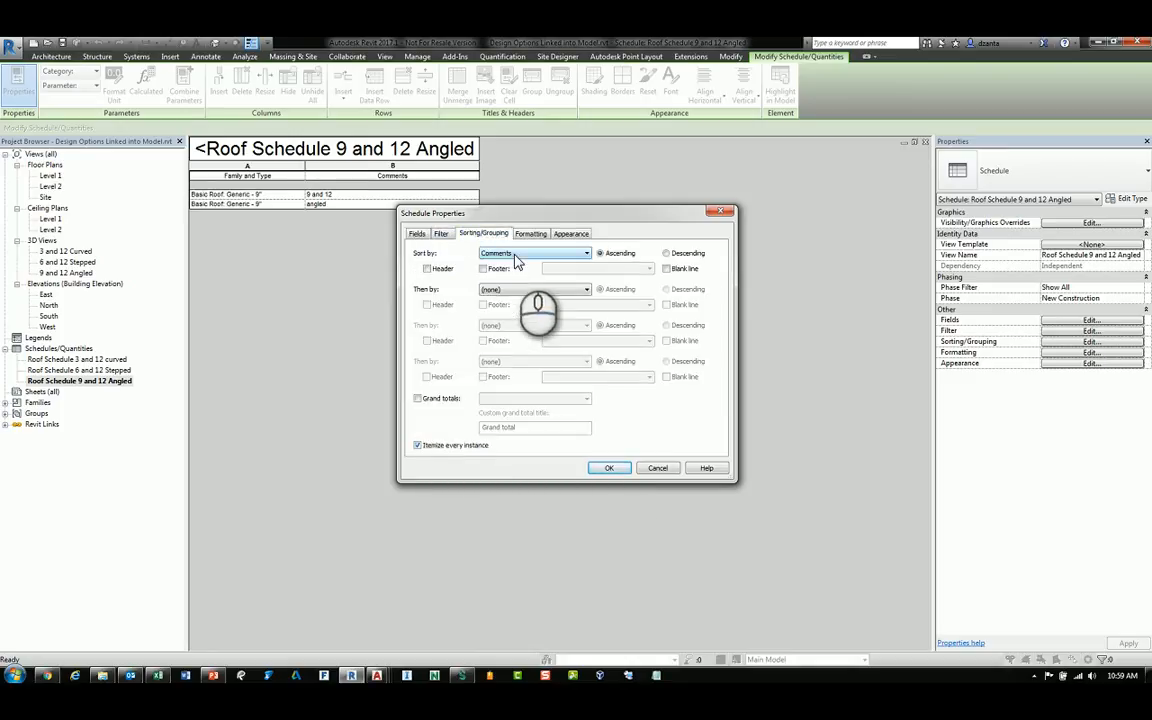
{"action": "left_click", "coordinate": [531, 234]}
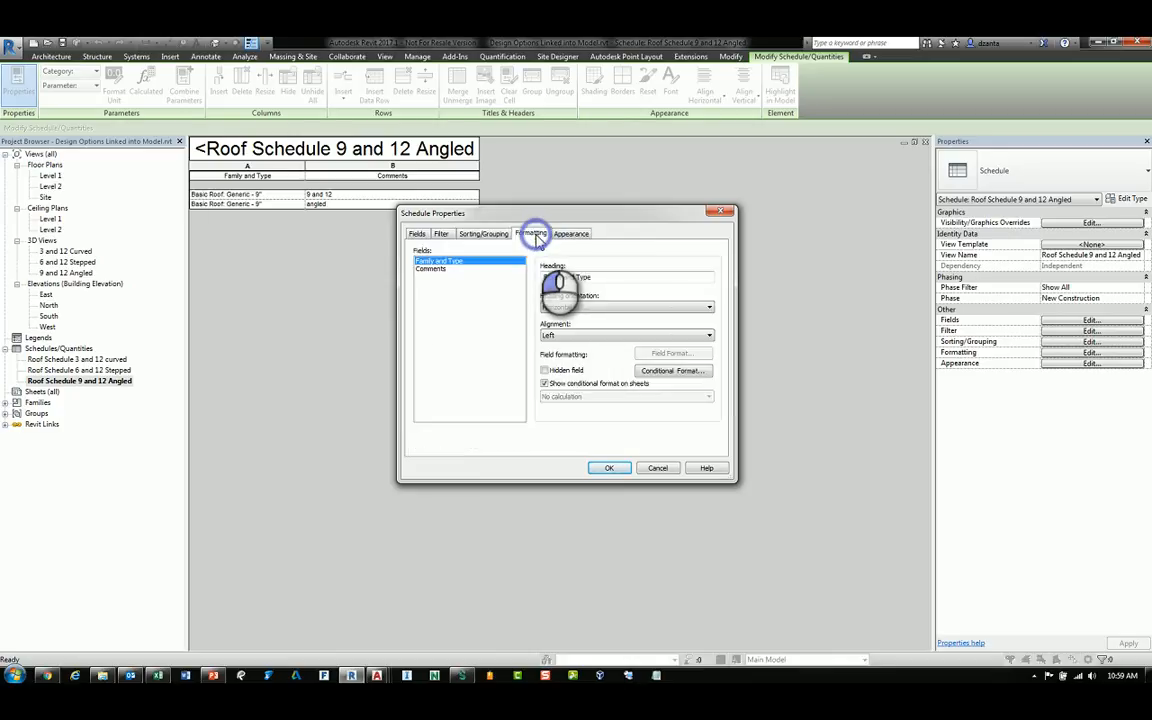
{"action": "left_click", "coordinate": [572, 234]}
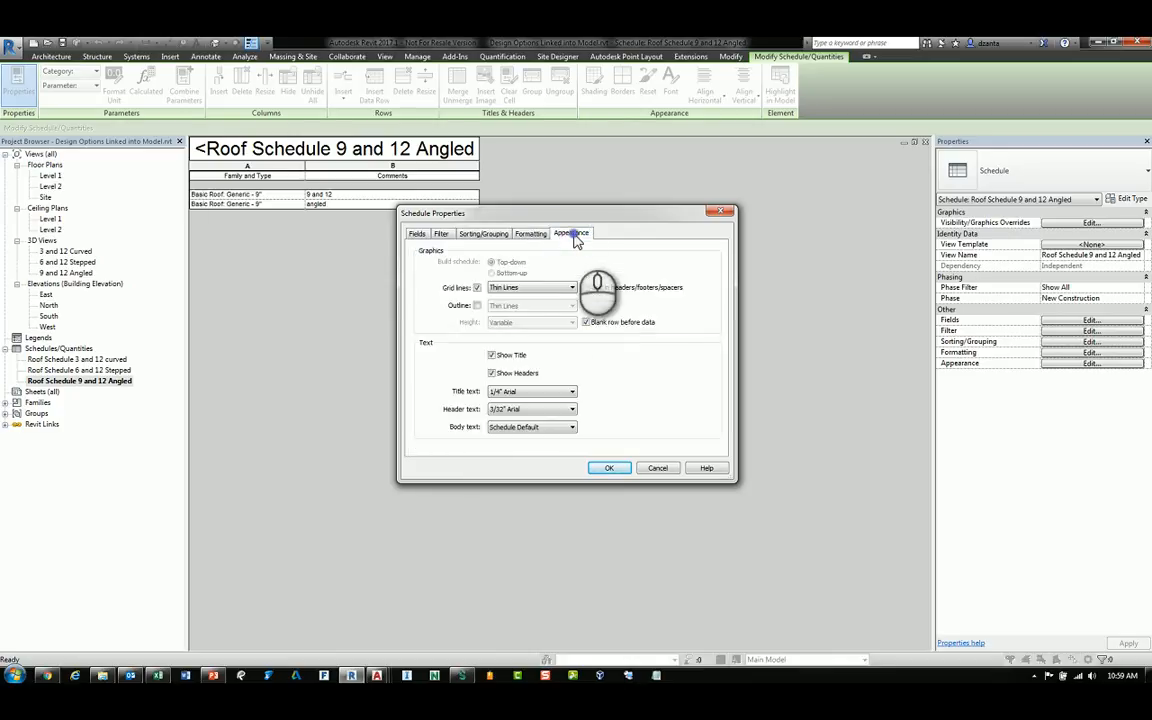
{"action": "left_click", "coordinate": [609, 468]}
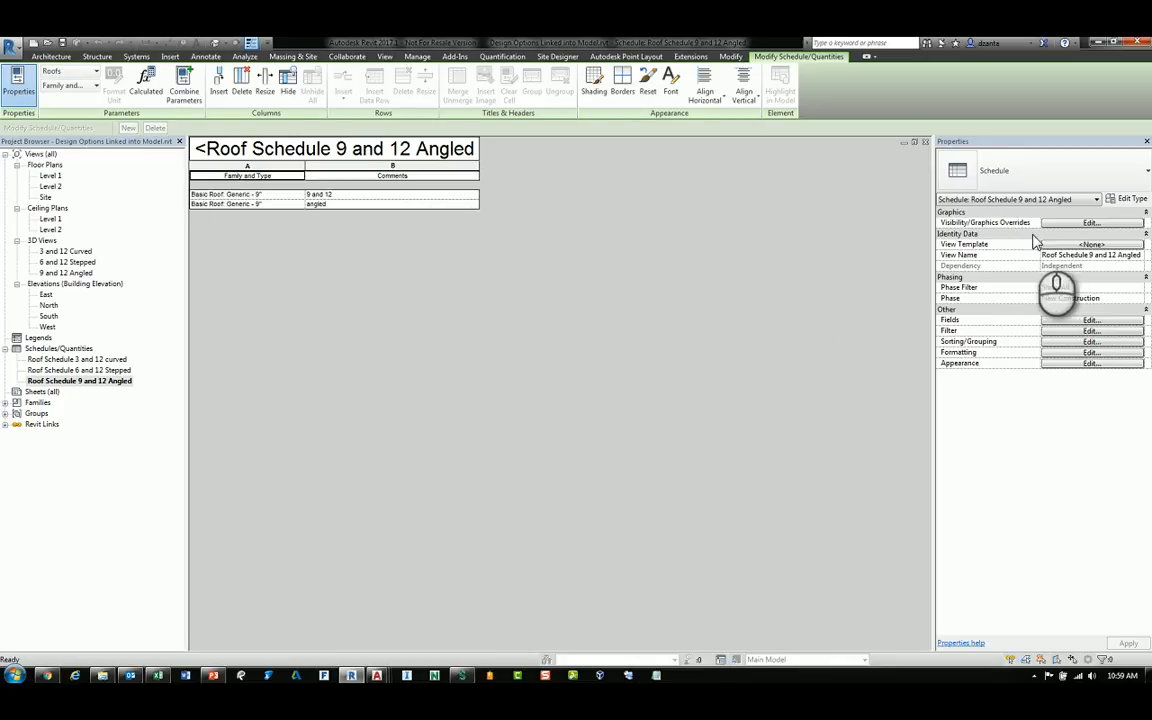
Review the 9 and 12 Angled roof schedule's custom display settings and design options for the linked Design Options Example.rvt model.
{"action": "left_click", "coordinate": [1070, 224]}
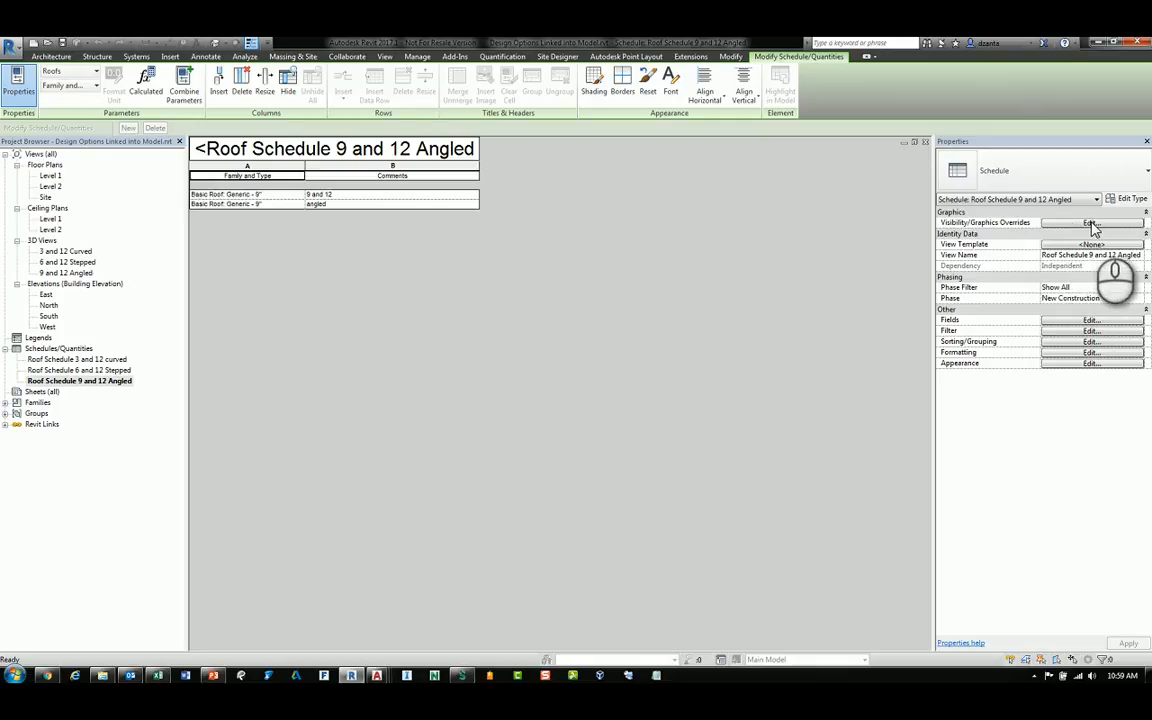
{"action": "left_click", "coordinate": [1091, 222]}
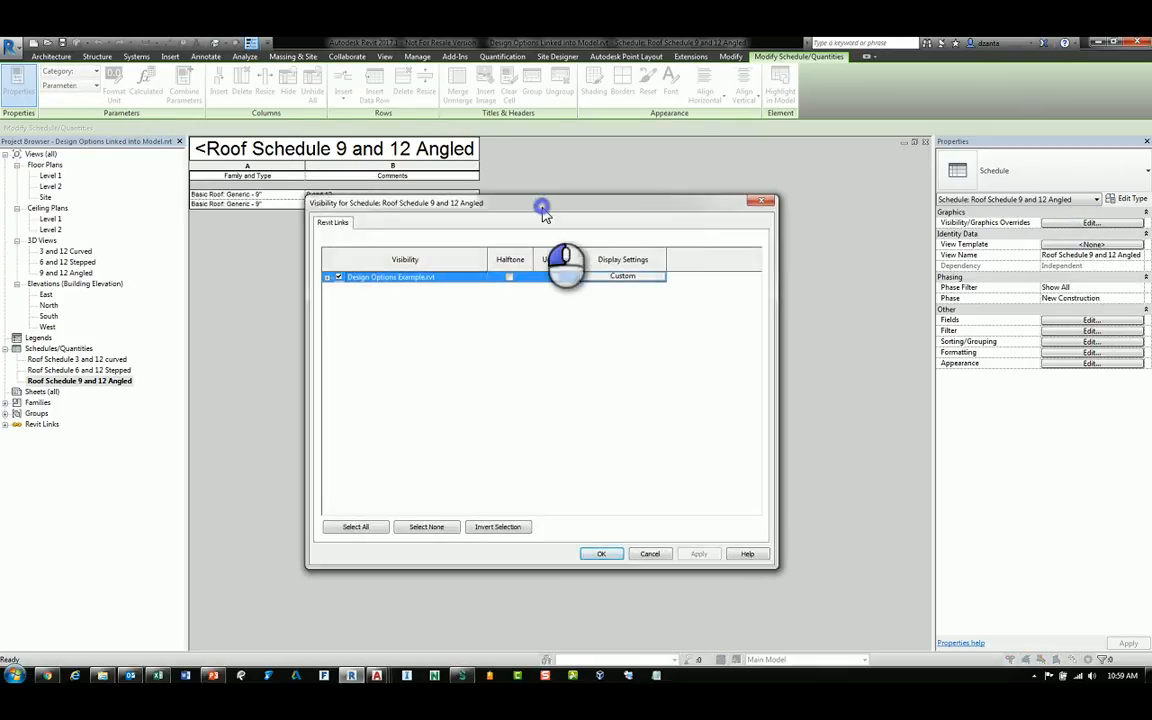
{"action": "left_click_drag", "start_coordinate": [541, 206], "coordinate": [558, 240]}
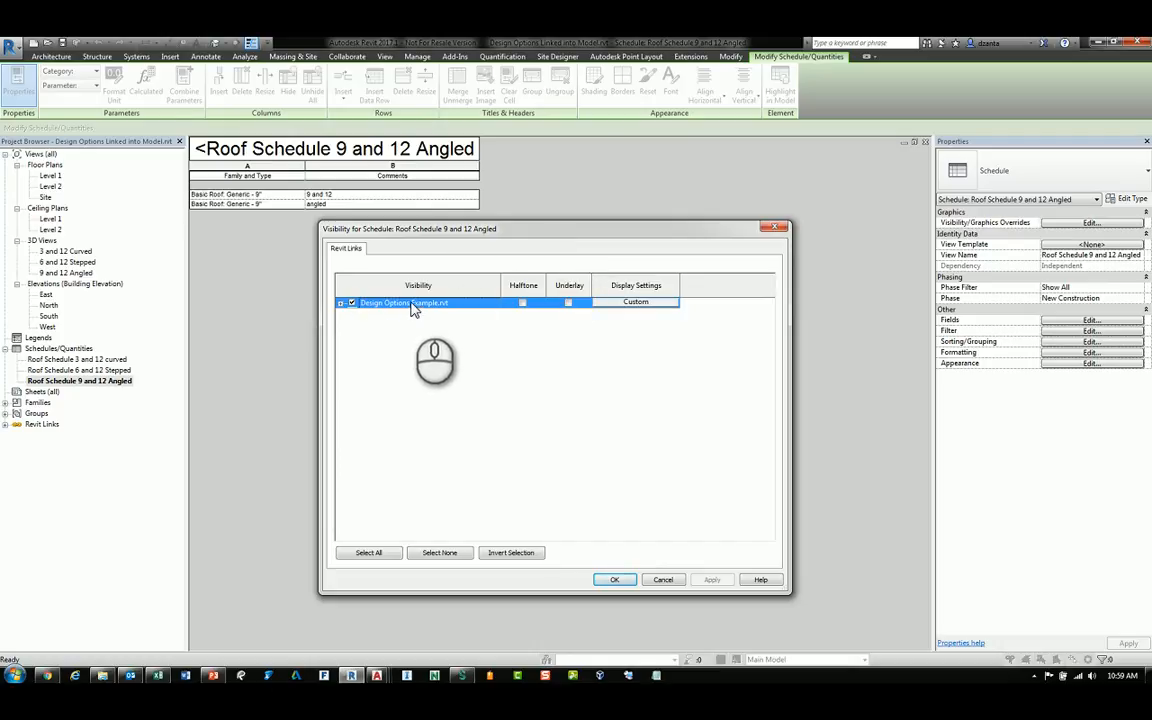
{"action": "left_click", "coordinate": [637, 303]}
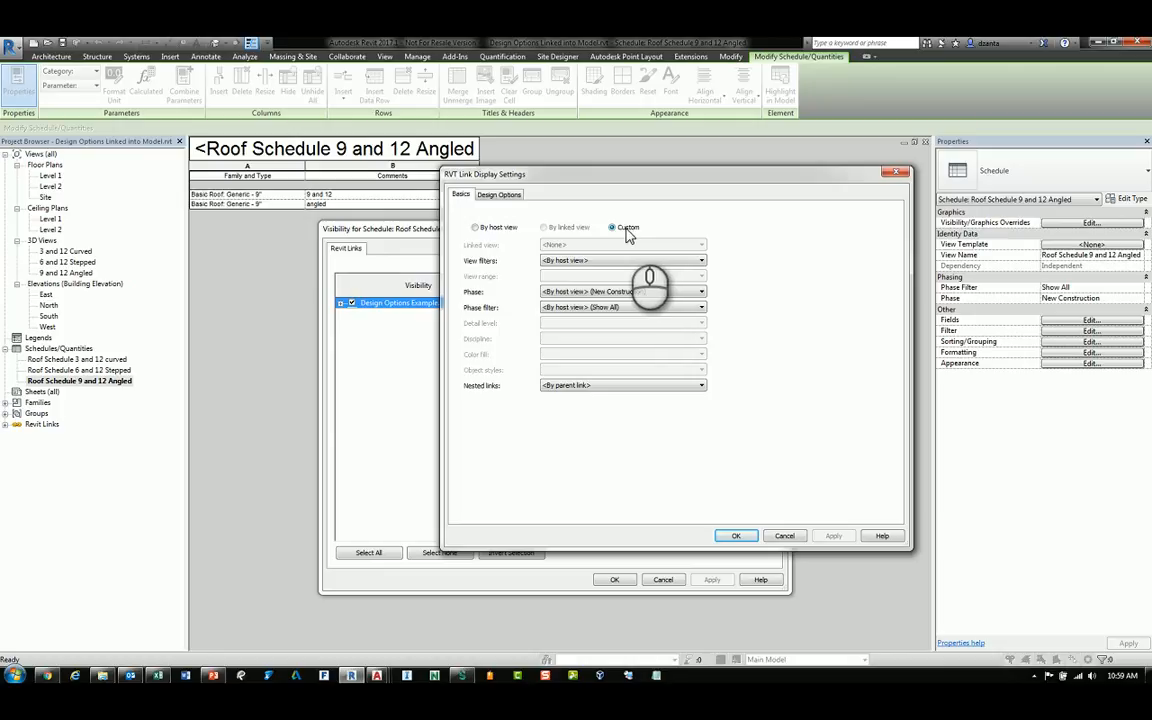
{"action": "left_click", "coordinate": [503, 195]}
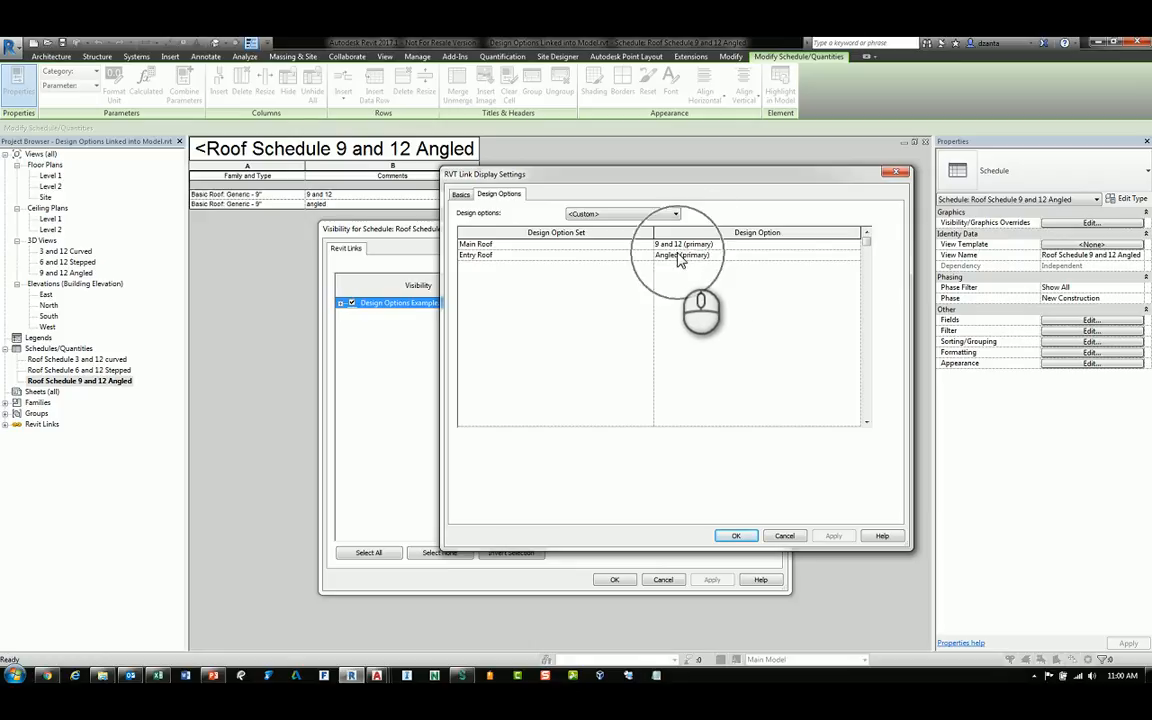
{"action": "left_click", "coordinate": [739, 539]}
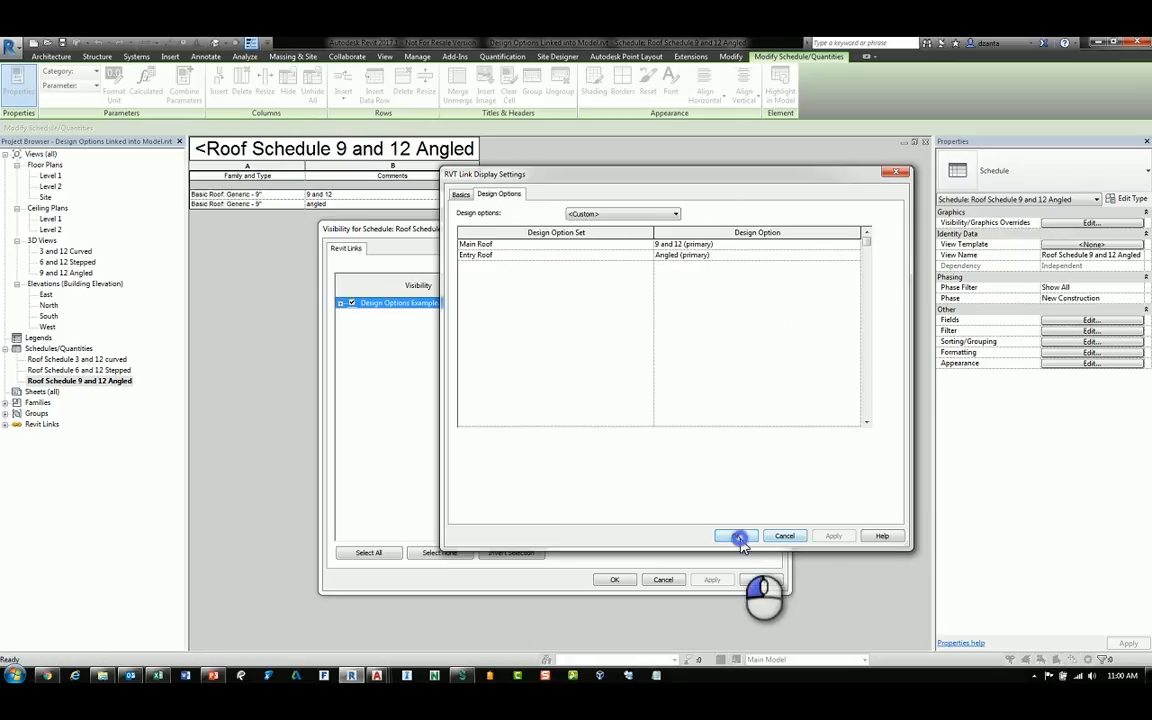
{"action": "left_click", "coordinate": [614, 580]}
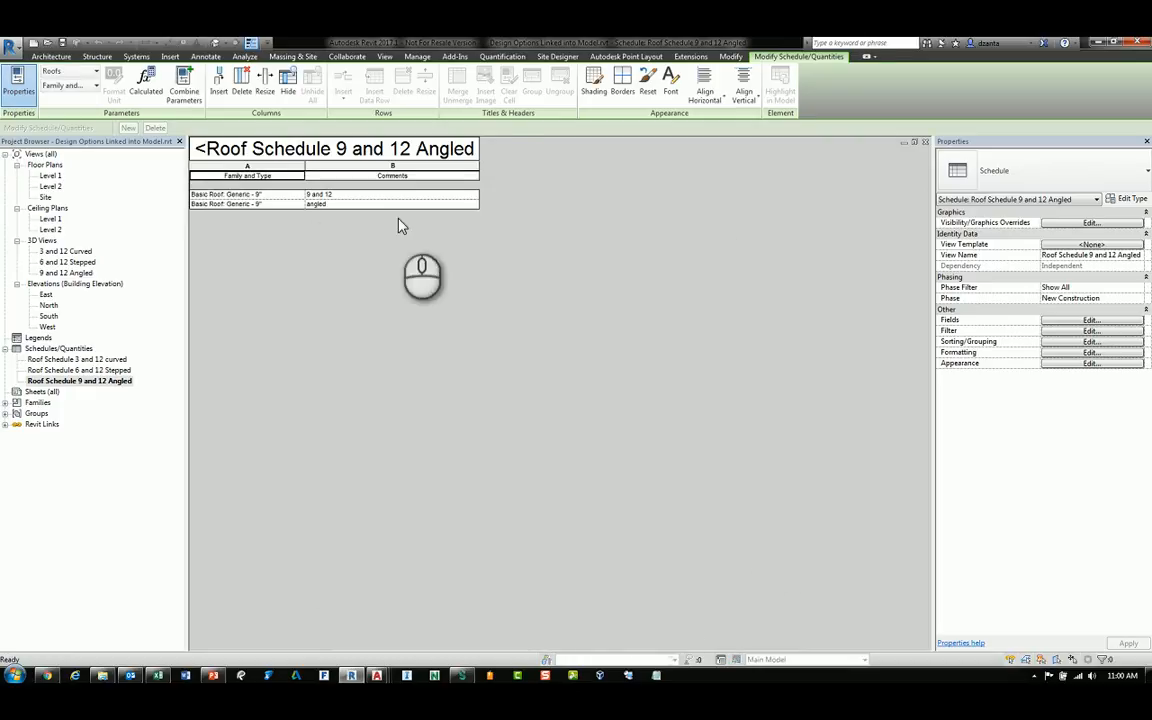
Open the 6 and 12 Stepped roof schedule and check which design options its custom link display settings use.
{"action": "double_click", "coordinate": [88, 370]}
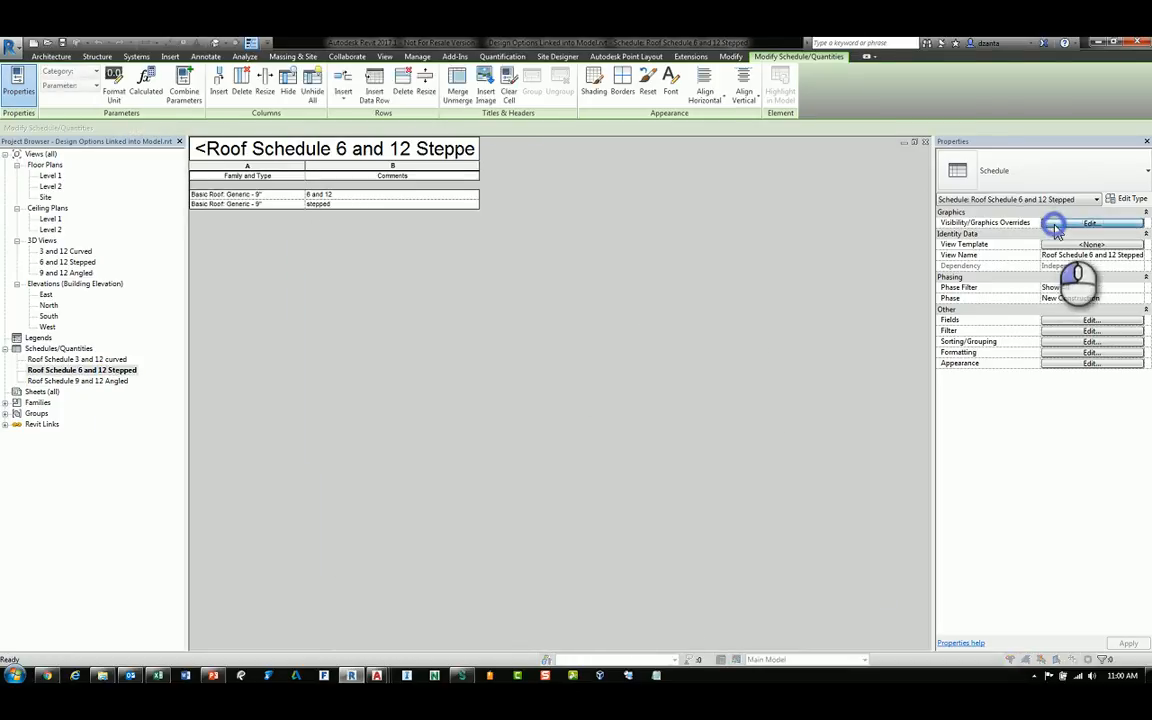
{"action": "left_click", "coordinate": [1091, 222]}
{"action": "left_click", "coordinate": [630, 302]}
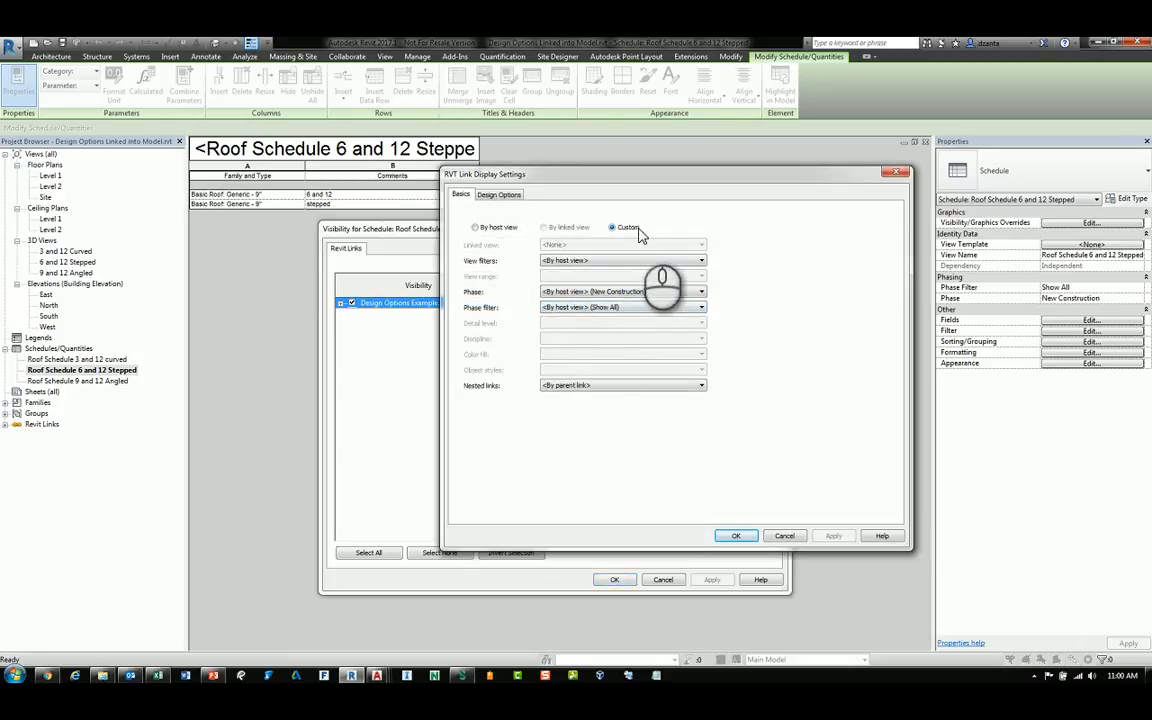
{"action": "left_click", "coordinate": [498, 194]}
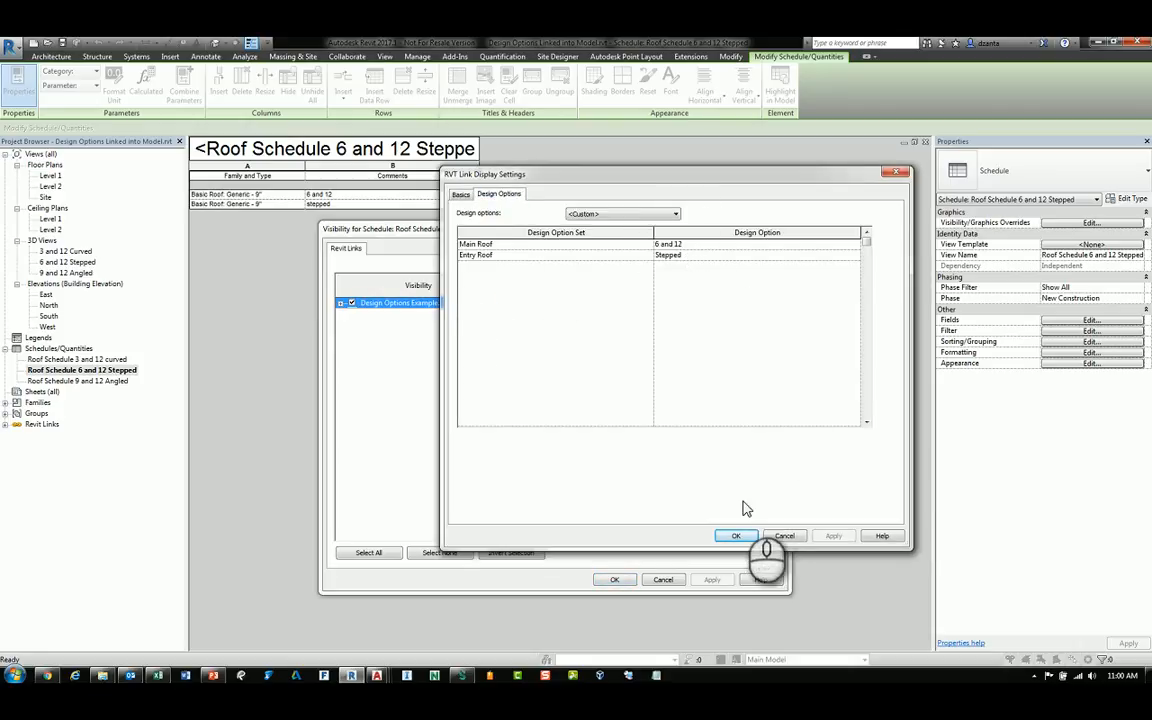
{"action": "left_click", "coordinate": [736, 535]}
{"action": "left_click", "coordinate": [613, 578]}
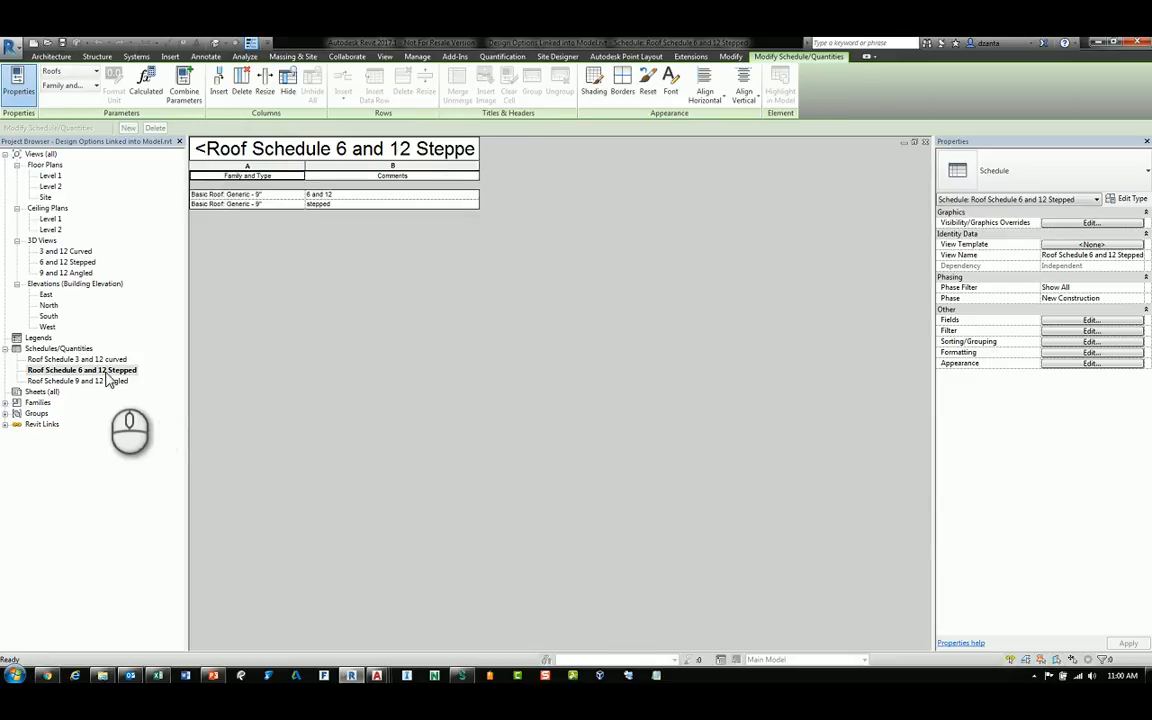
Open the 3 and 12 curved roof schedule and check its linked model's design option settings, leaving them without changes.
{"action": "double_click", "coordinate": [90, 359]}
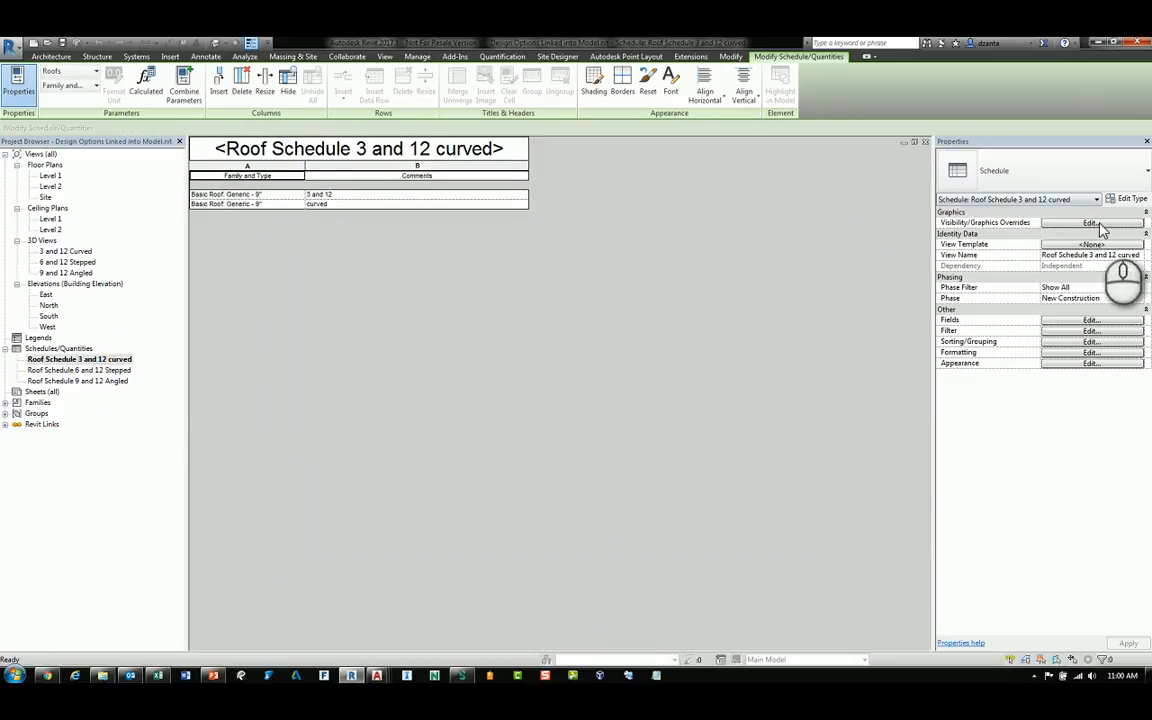
{"action": "left_click", "coordinate": [1090, 222]}
{"action": "left_click", "coordinate": [637, 303]}
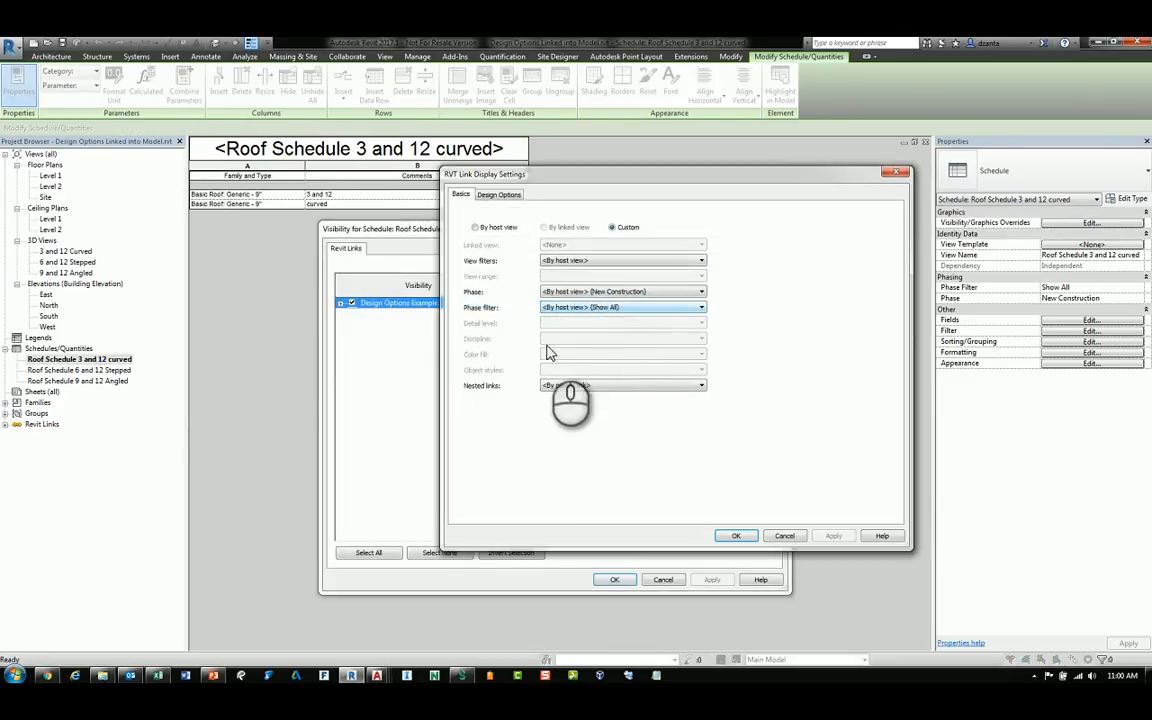
{"action": "left_click", "coordinate": [499, 194]}
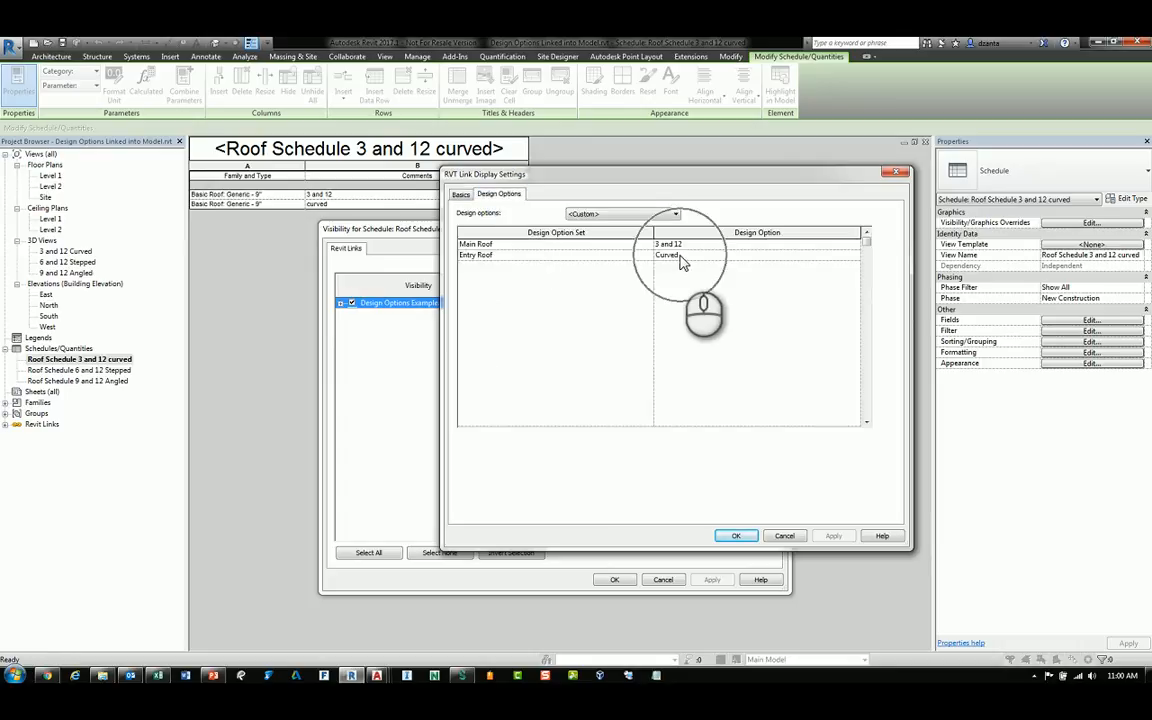
{"action": "left_click", "coordinate": [784, 535]}
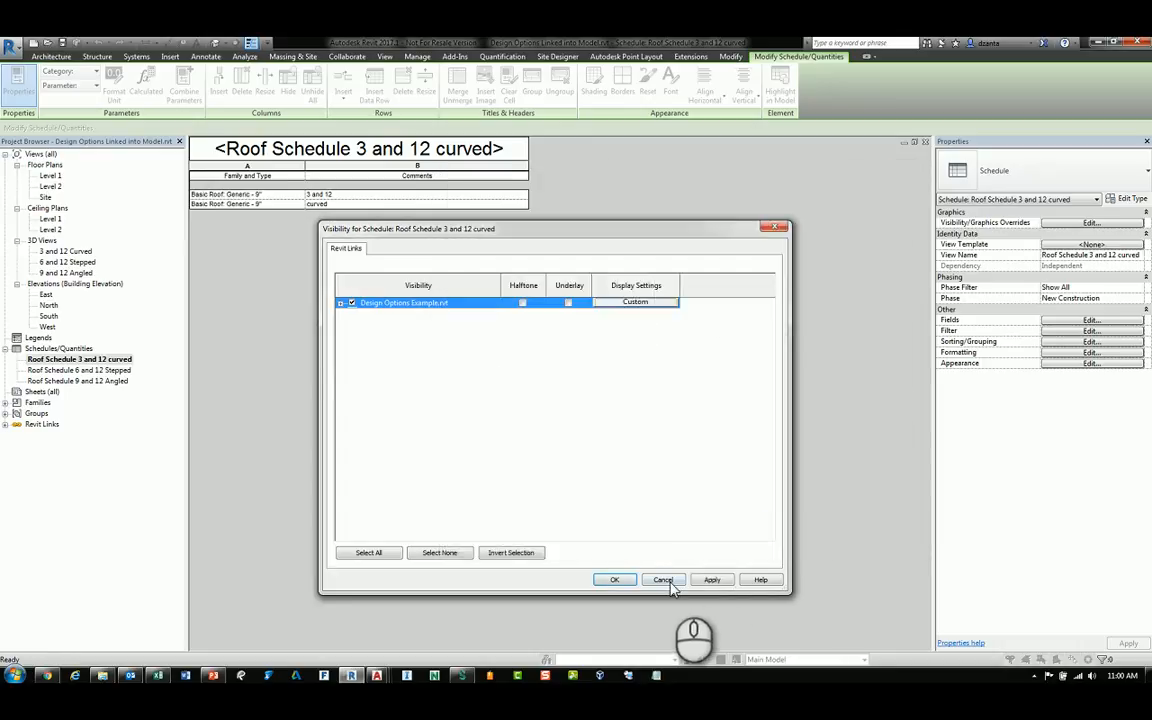
{"action": "left_click", "coordinate": [665, 581]}
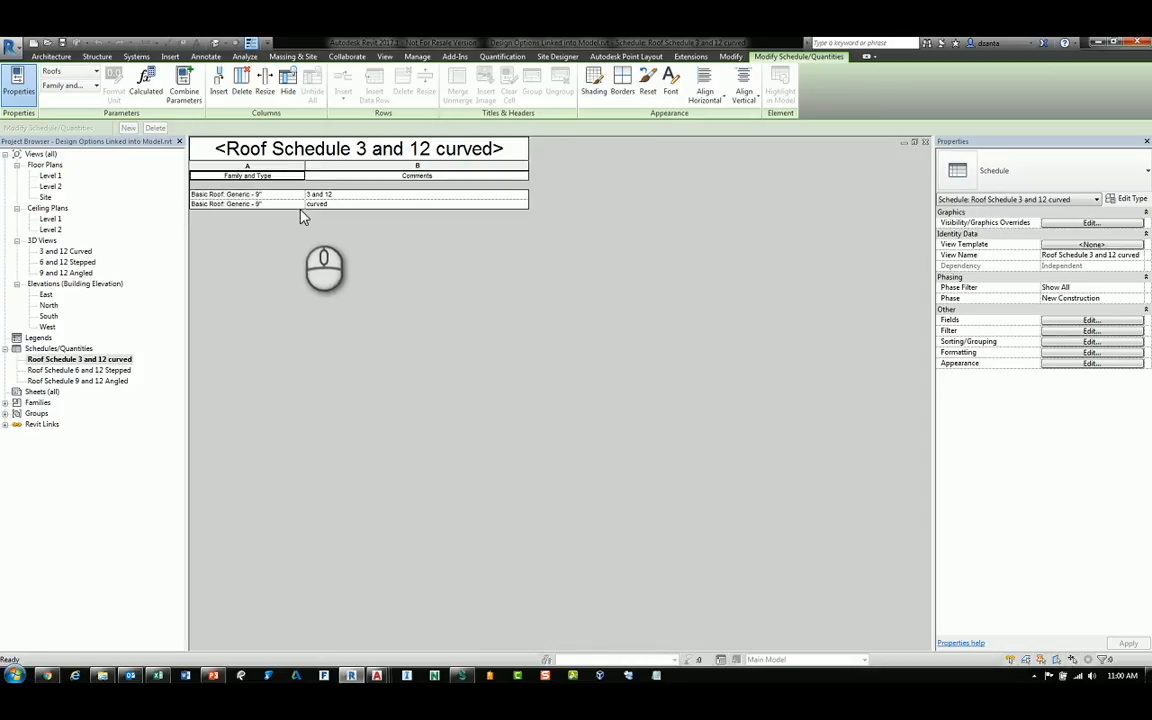
Create a new sheet using the preselected title block.
{"action": "left_click", "coordinate": [42, 391]}
{"action": "right_click", "coordinate": [45, 391]}
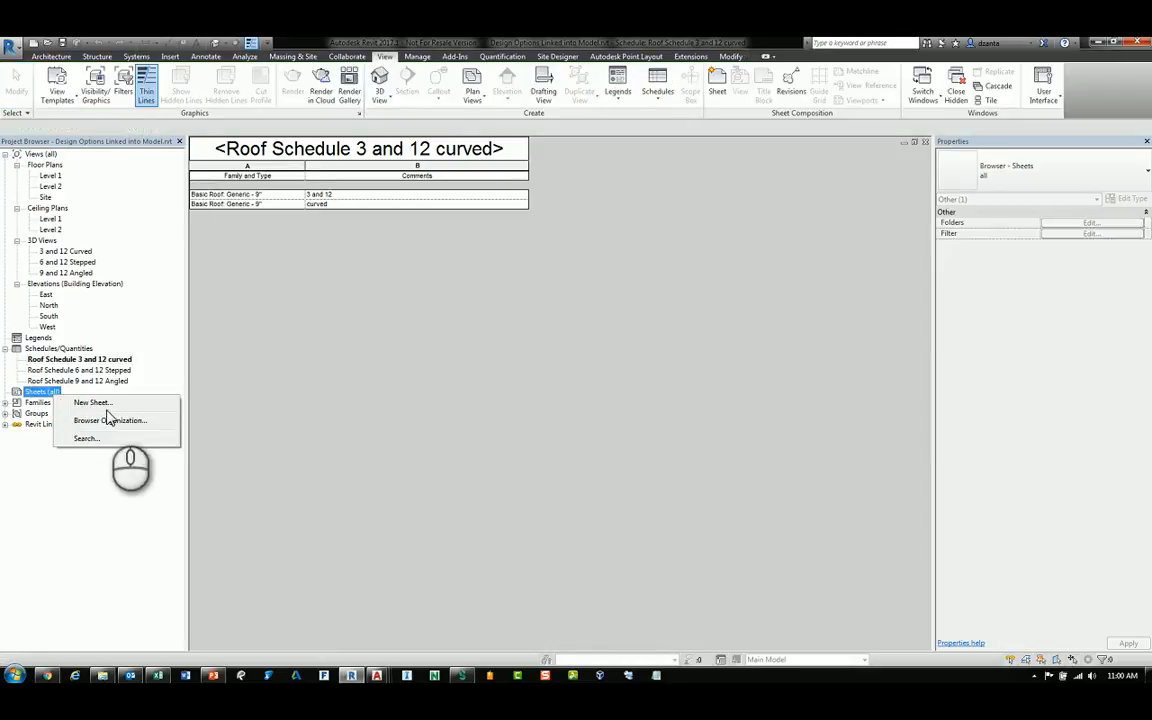
{"action": "left_click", "coordinate": [100, 402]}
{"action": "left_click", "coordinate": [596, 488]}
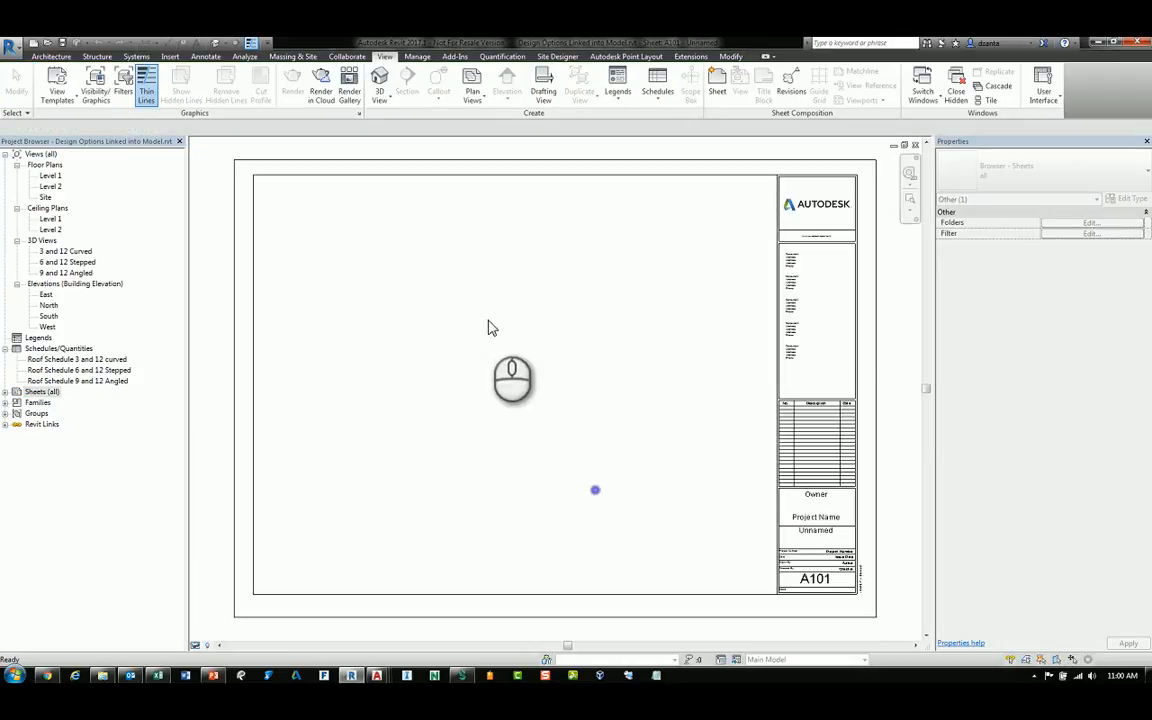
Place the 3 and 12 curved, 6 and 12 Stepped and 9 and 12 Angled roof schedules stacked beside the sheet's title block.
{"action": "left_click", "coordinate": [90, 359]}
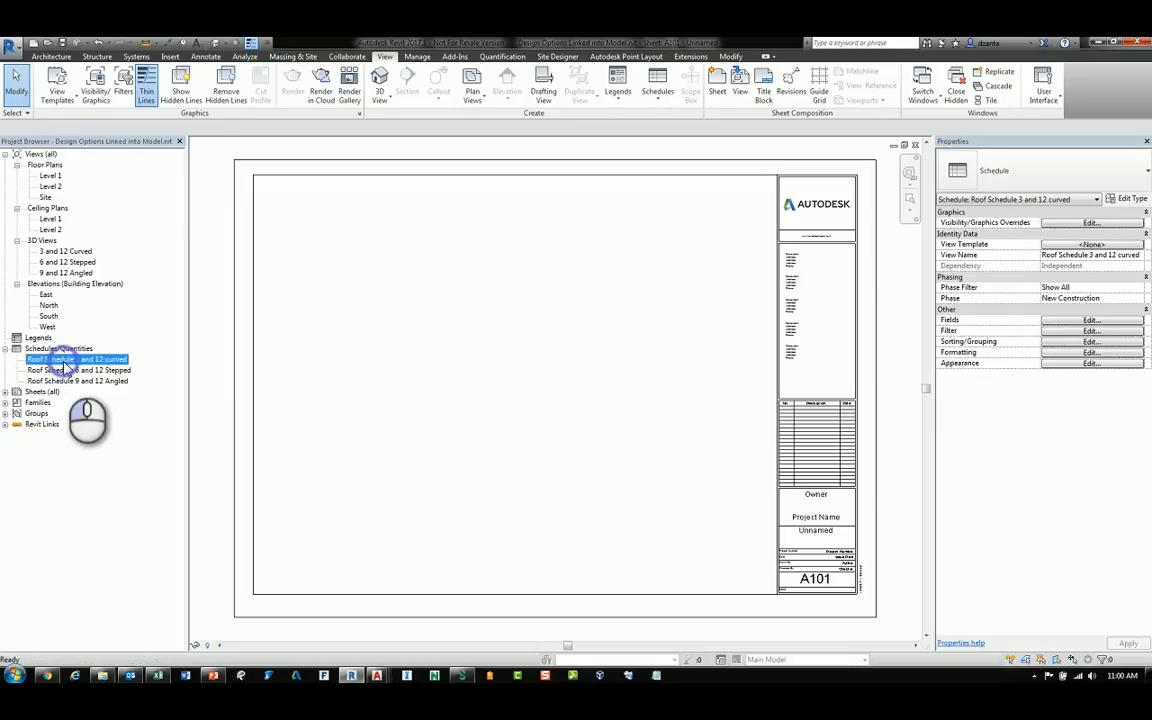
{"action": "left_click_drag", "start_coordinate": [107, 369], "coordinate": [718, 200]}
{"action": "left_click_drag", "start_coordinate": [112, 370], "coordinate": [713, 236]}
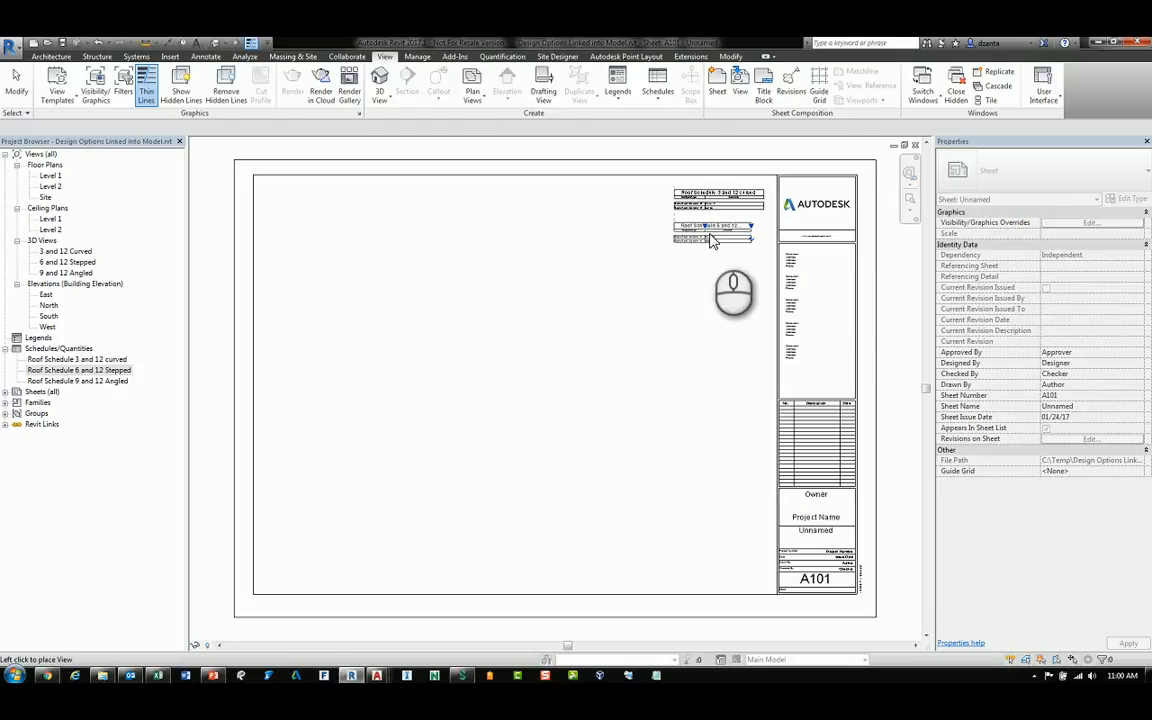
{"action": "left_click", "coordinate": [712, 232]}
{"action": "left_click_drag", "start_coordinate": [150, 380], "coordinate": [700, 277]}
{"action": "left_click", "coordinate": [700, 275]}
Widen the Comments columns of the placed 6 and 12 Stepped and 9 and 12 Angled schedules to match the 3 and 12 curved schedule.
{"action": "scroll", "coordinate": [775, 226], "scroll_direction": "up", "scroll_amount": 5}
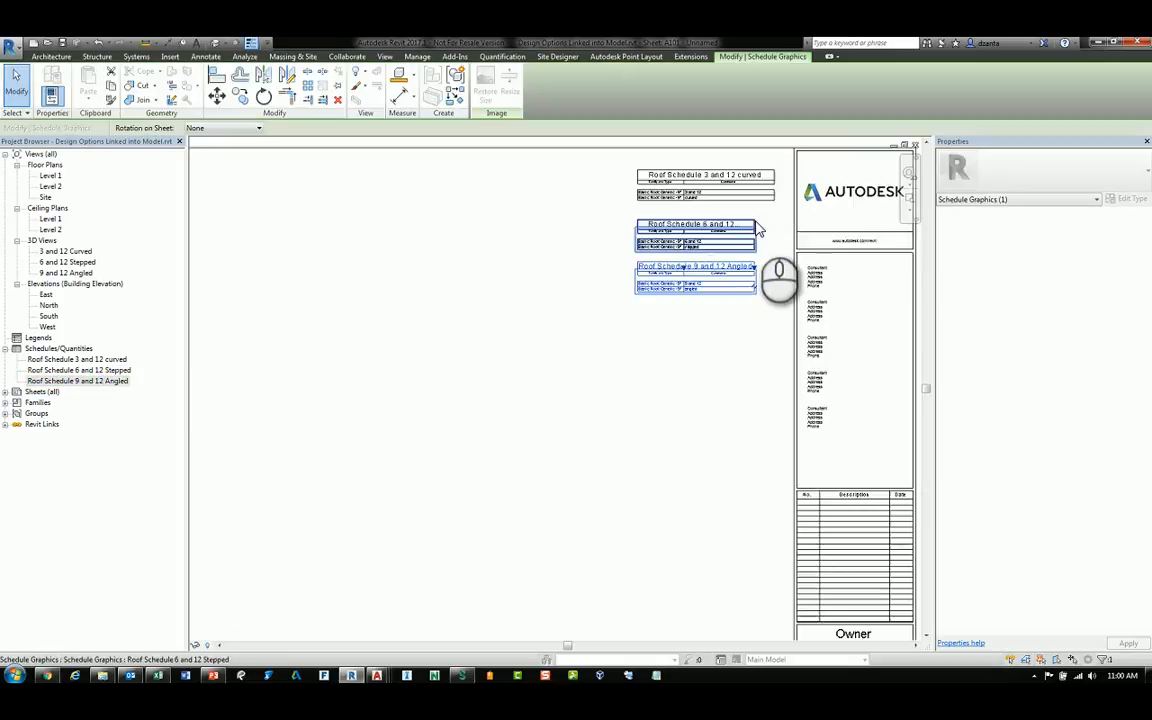
{"action": "middle_click_drag", "start_coordinate": [782, 226], "coordinate": [699, 337]}
{"action": "scroll", "coordinate": [600, 404], "scroll_direction": "up", "scroll_amount": 2}
{"action": "middle_click_drag", "start_coordinate": [586, 404], "coordinate": [550, 412]}
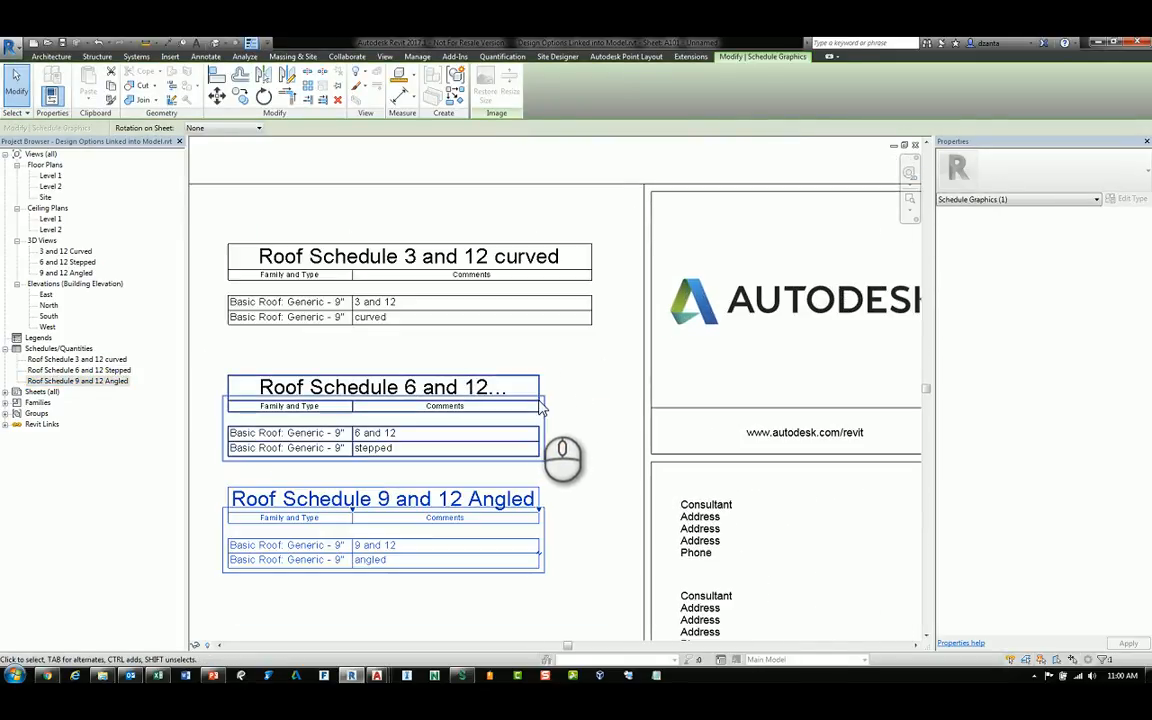
{"action": "left_click", "coordinate": [538, 409]}
{"action": "left_click_drag", "start_coordinate": [538, 409], "coordinate": [591, 404]}
{"action": "left_click", "coordinate": [527, 507]}
{"action": "left_click_drag", "start_coordinate": [540, 508], "coordinate": [591, 514]}
{"action": "left_click", "coordinate": [615, 505]}
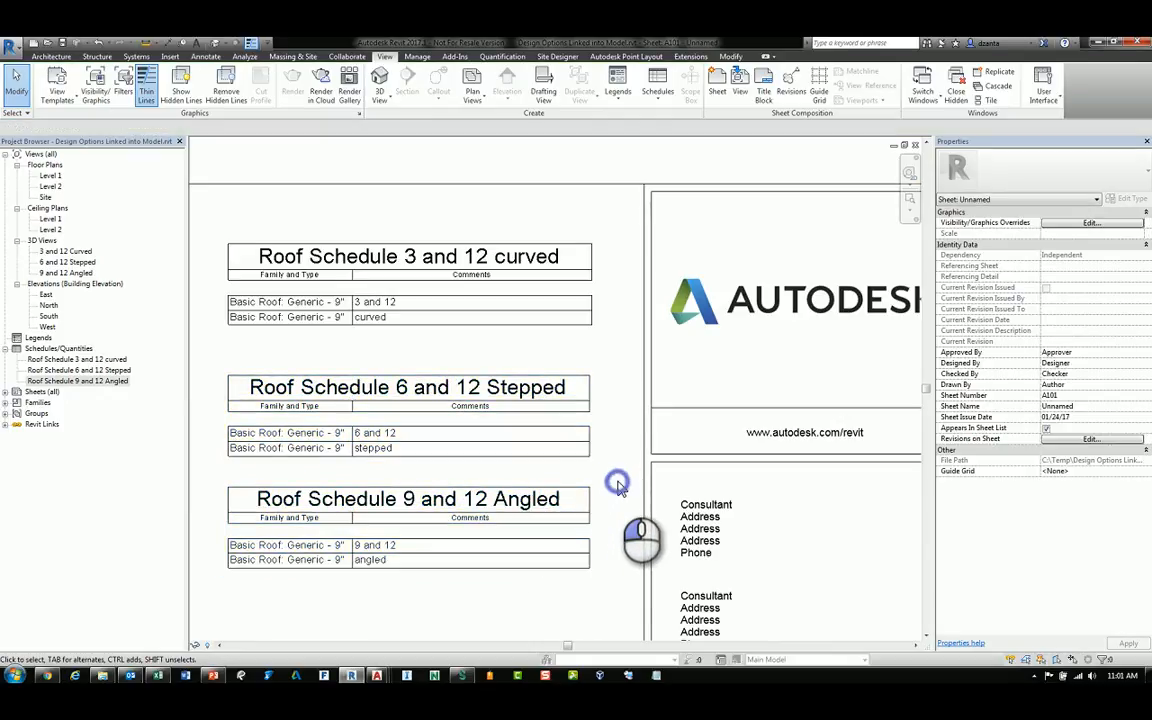